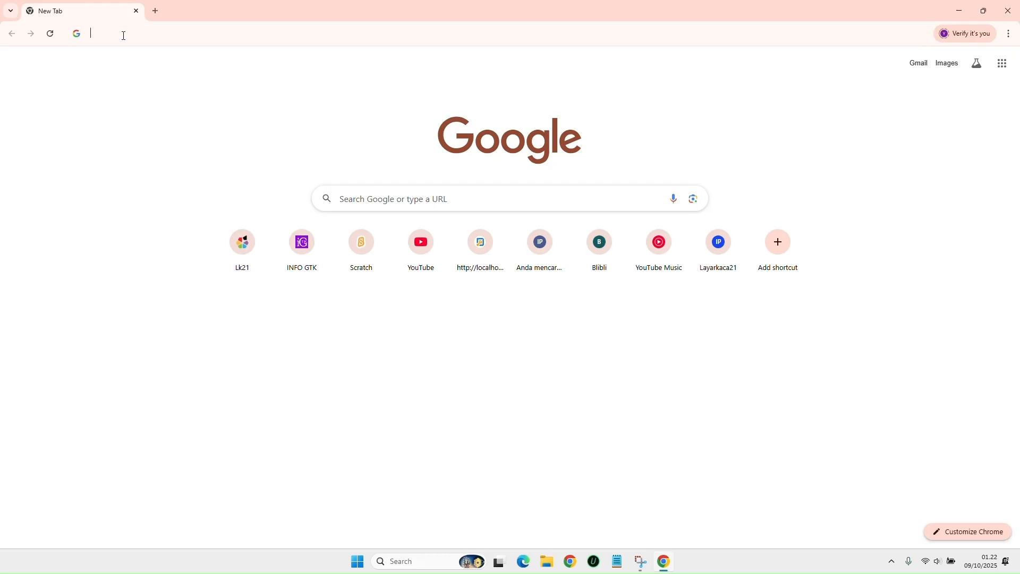
Open the Scratch website at scratch.mit.edu.
click(123, 36)
text(scratch.mit.edu)
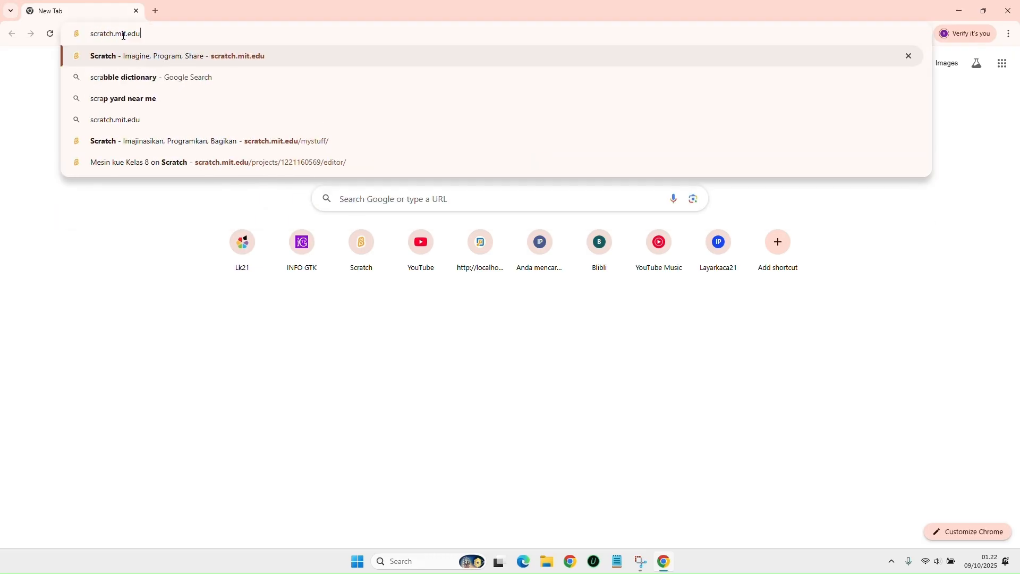
key(Right)
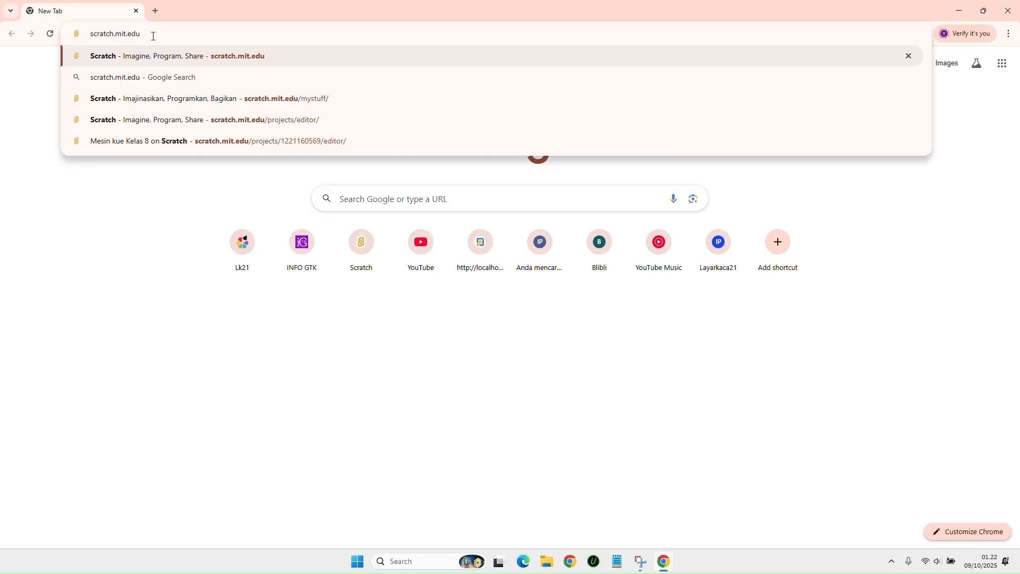
key(Return)
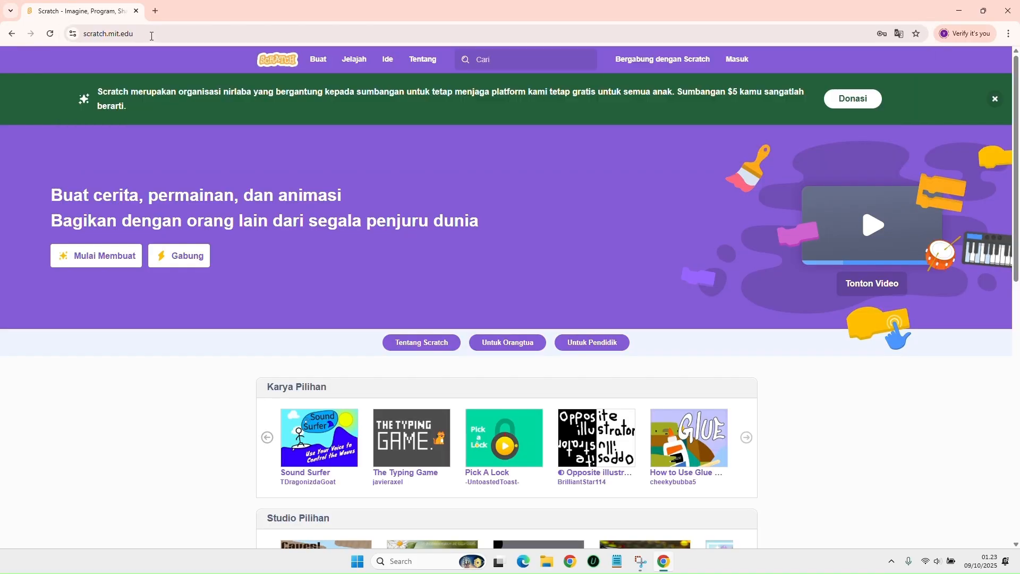
click(152, 35)
click(168, 33)
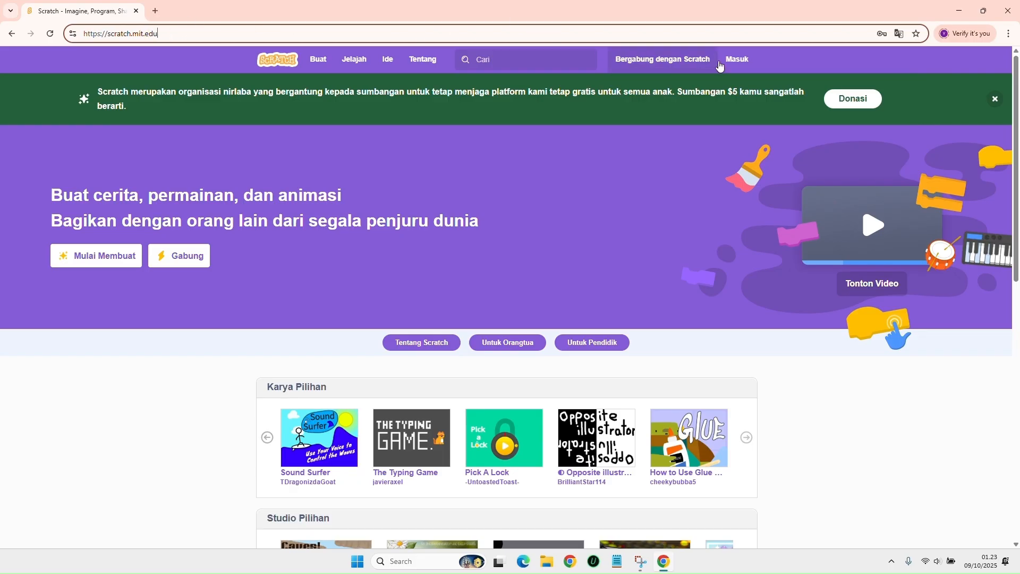
Sign in to the Scratch account with the saved username and password.
click(736, 64)
click(719, 118)
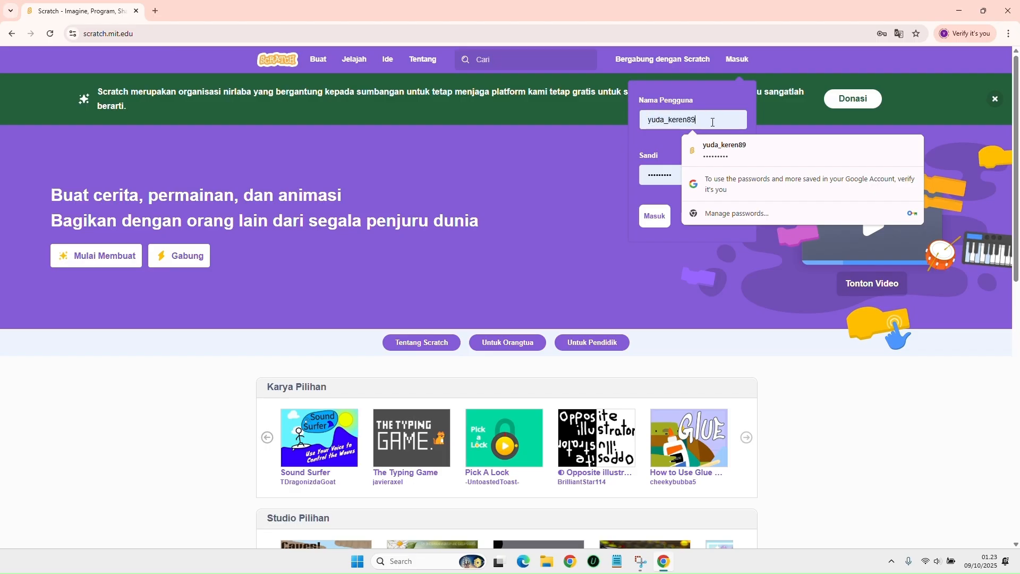
click(662, 172)
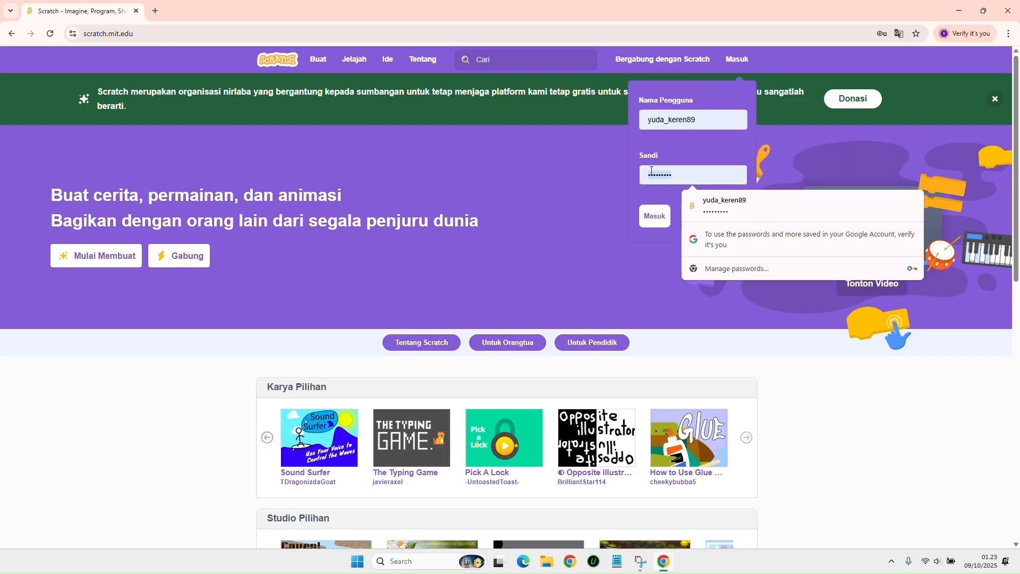
click(686, 173)
click(659, 223)
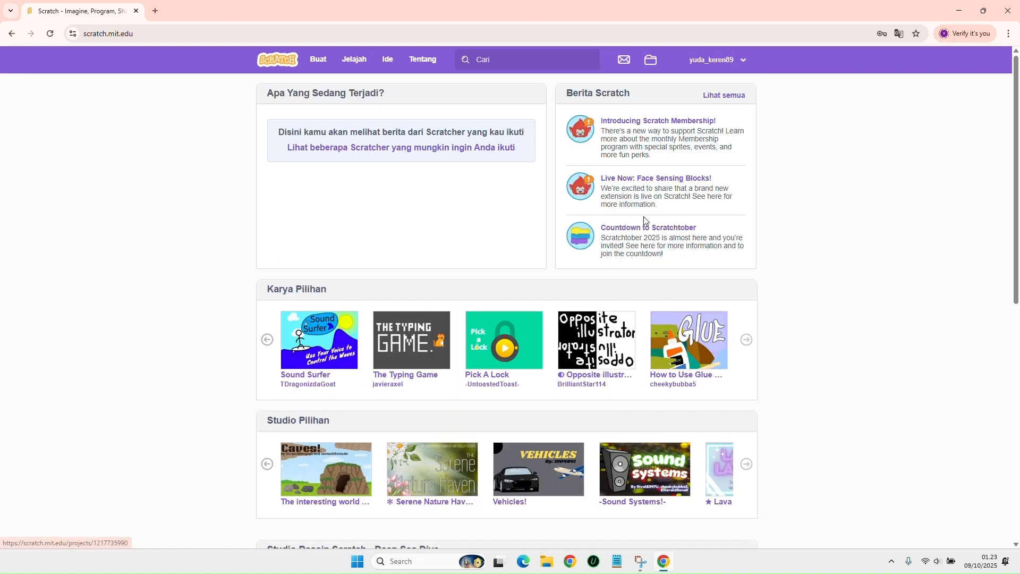
Open the "Program Mesin Kue" project from the account's own projects in the editor.
click(719, 67)
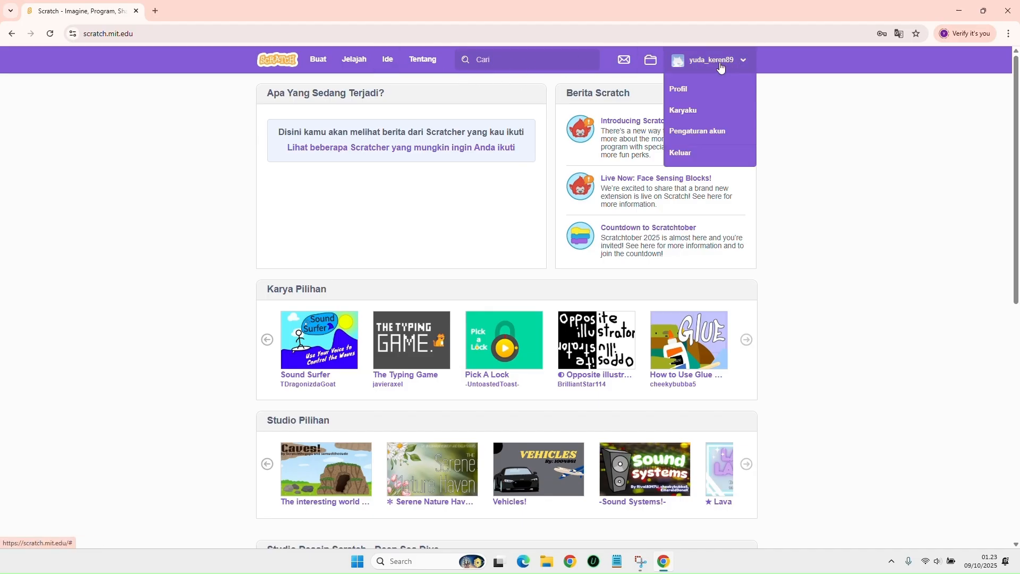
click(689, 112)
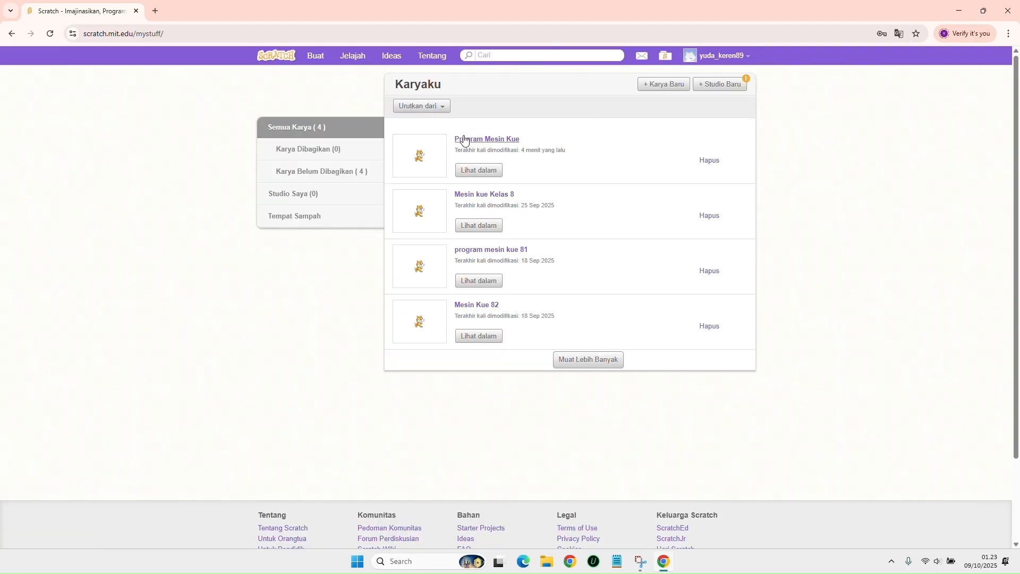
click(480, 173)
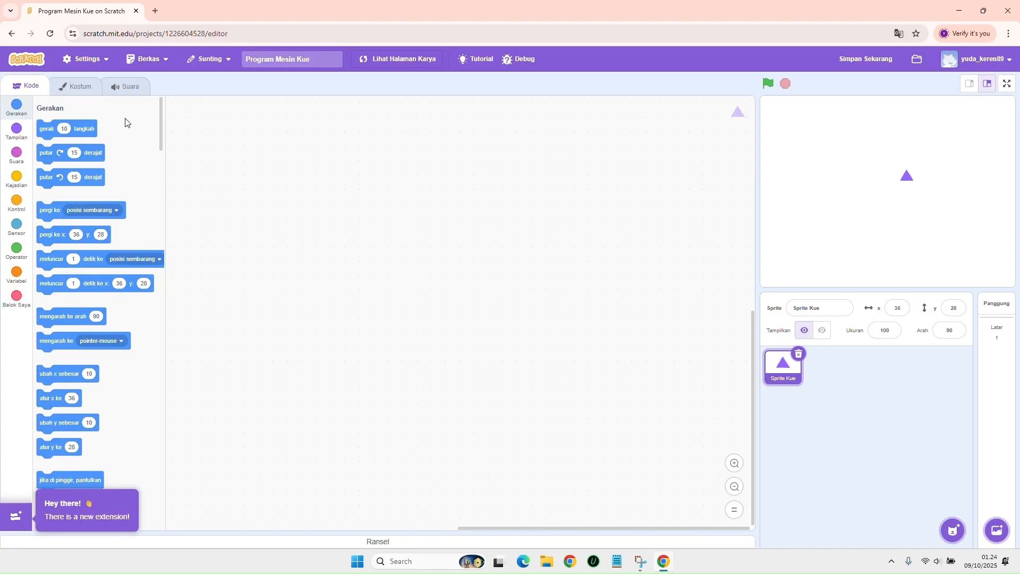
Show the costumes of Sprite Kue on the full paint canvas and look through the circle and square costumes.
click(79, 90)
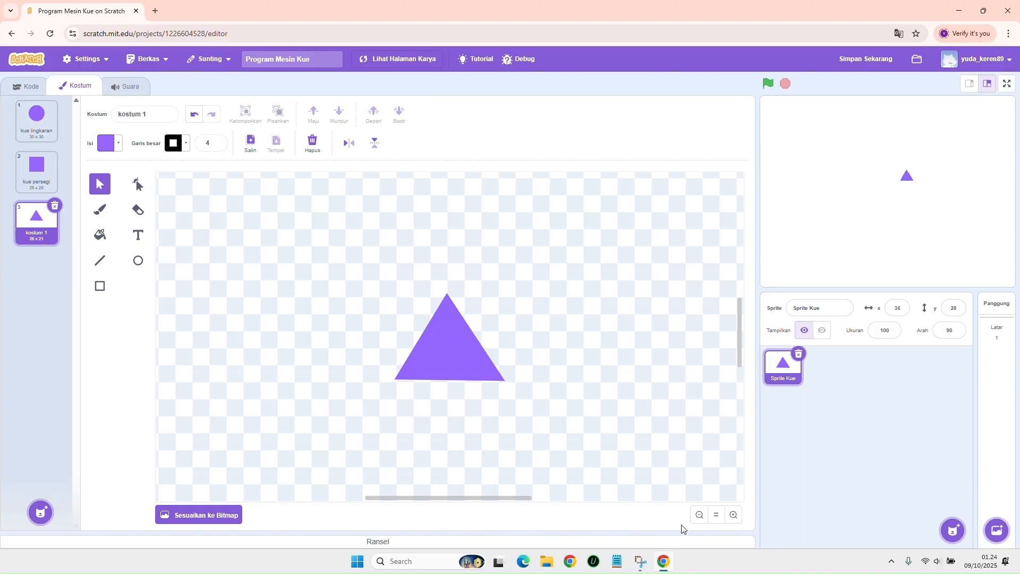
click(700, 515)
click(699, 516)
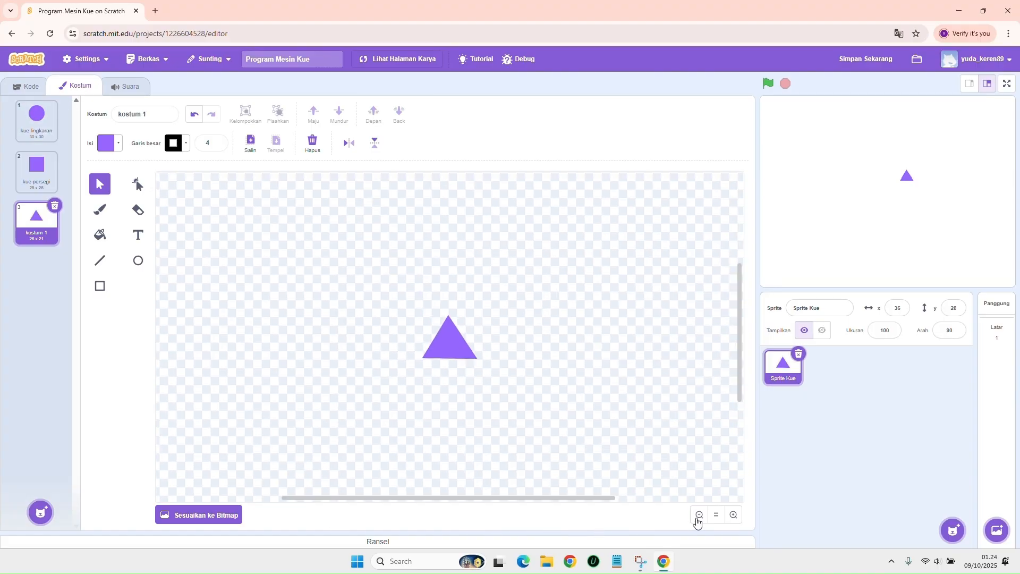
click(700, 516)
click(700, 516)
click(698, 514)
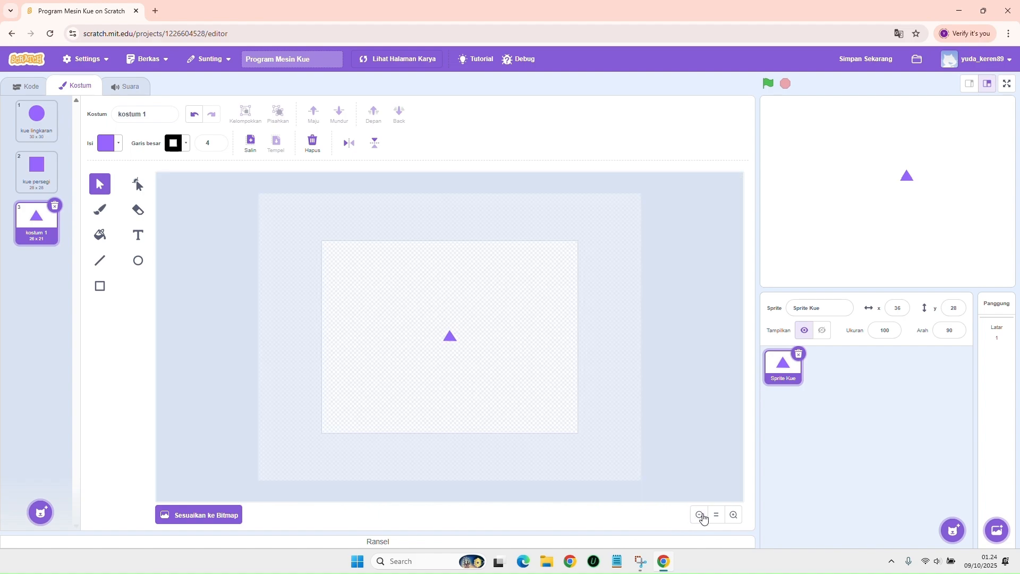
click(36, 169)
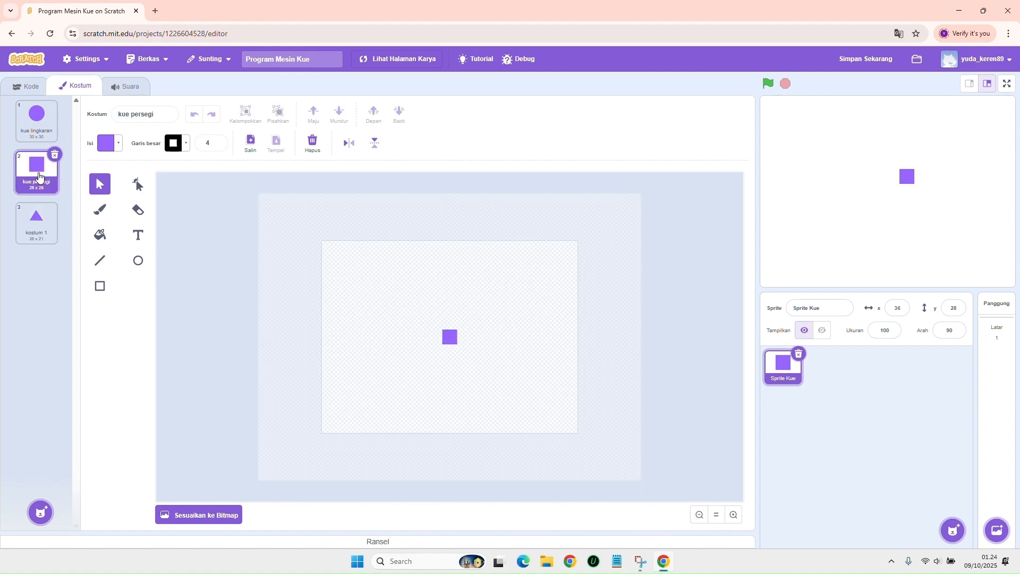
click(36, 118)
click(36, 169)
Rename the triangle costume of Sprite Kue as "kue segitiga".
click(34, 223)
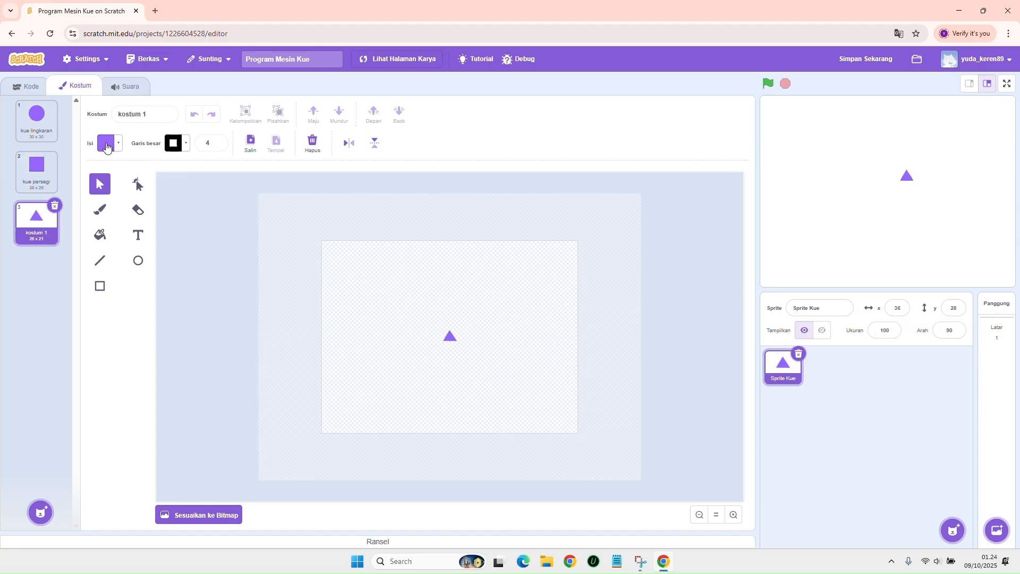
click(155, 116)
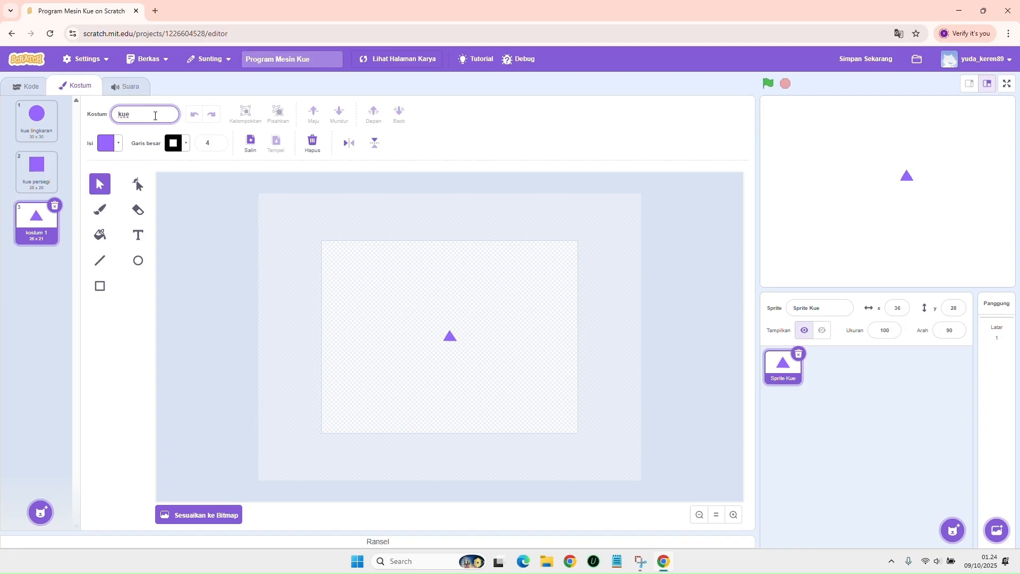
text(kue segitiga)
key(Return)
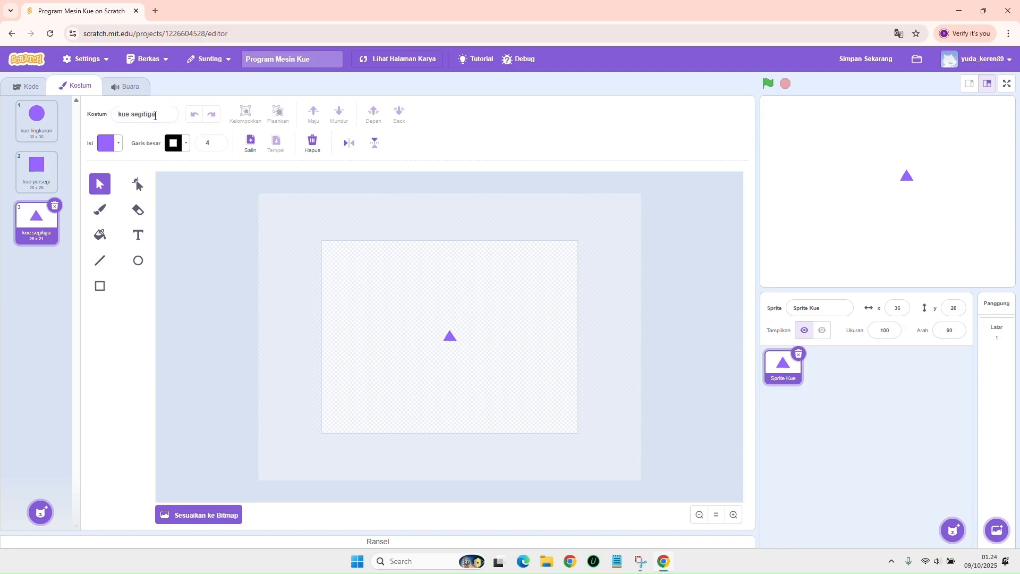
Review the shapes and names of the sprite's three costumes, and check the sprite's own name.
click(38, 173)
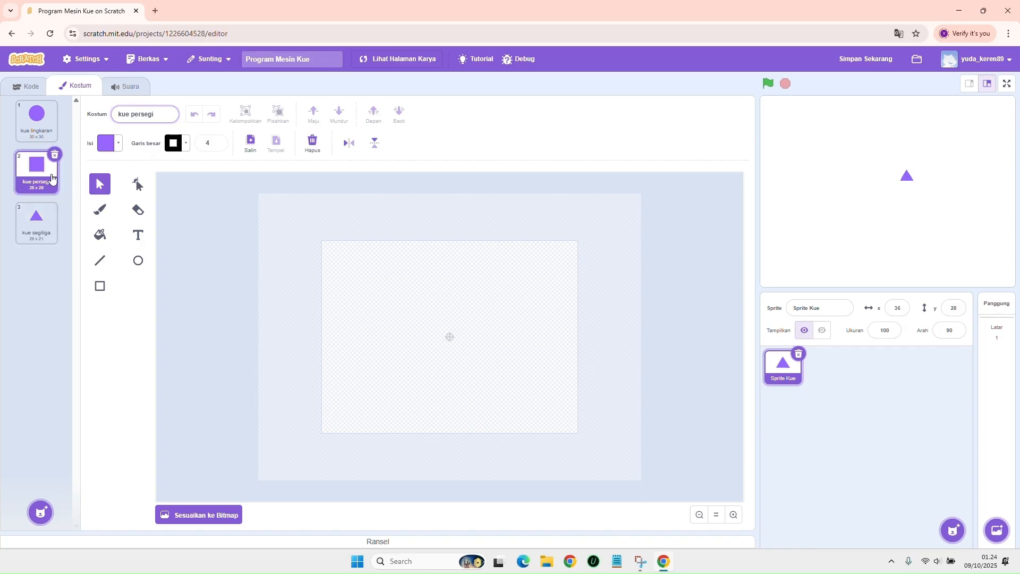
click(43, 214)
click(36, 169)
click(36, 118)
click(36, 169)
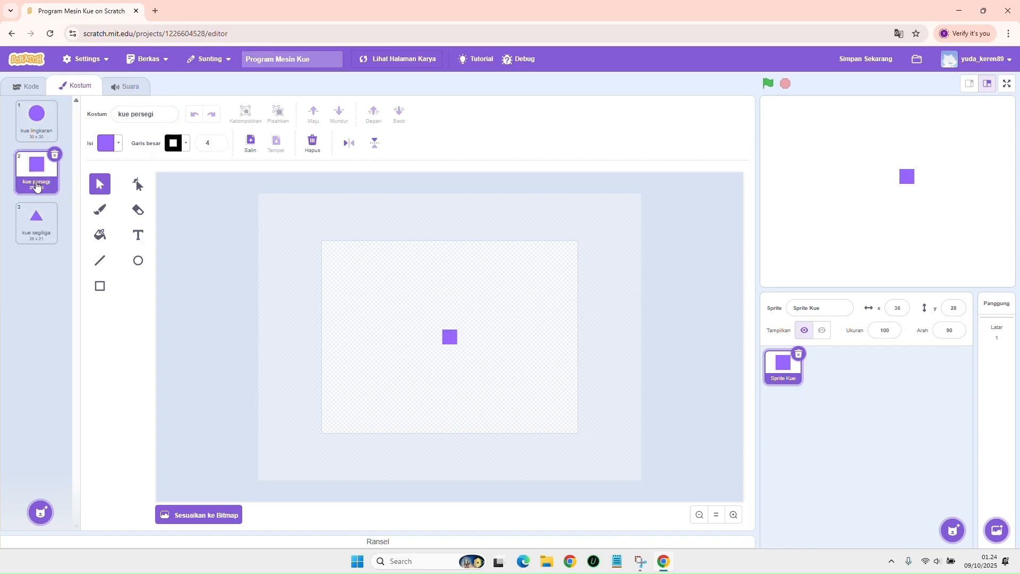
click(37, 218)
click(155, 114)
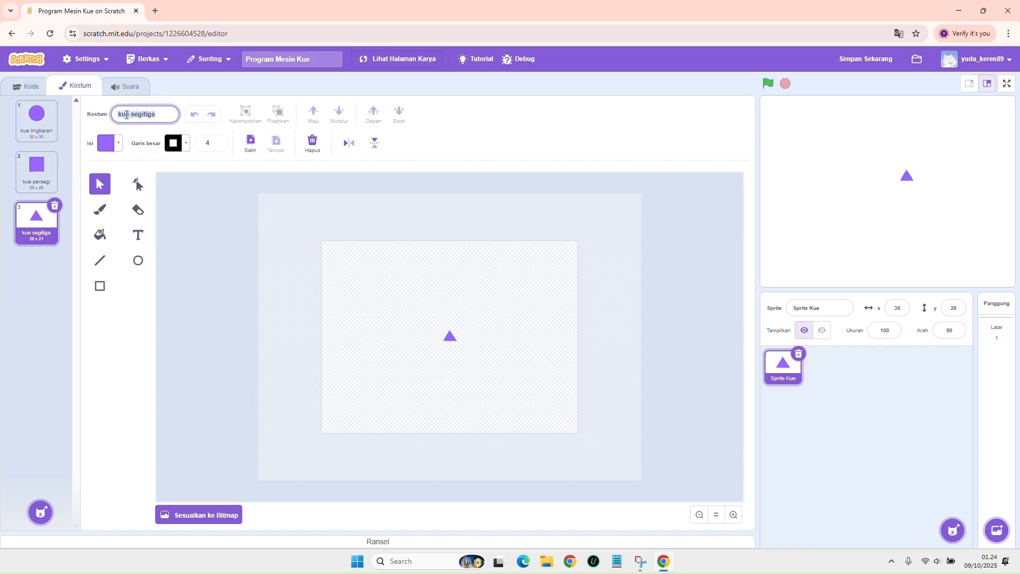
click(169, 112)
click(565, 341)
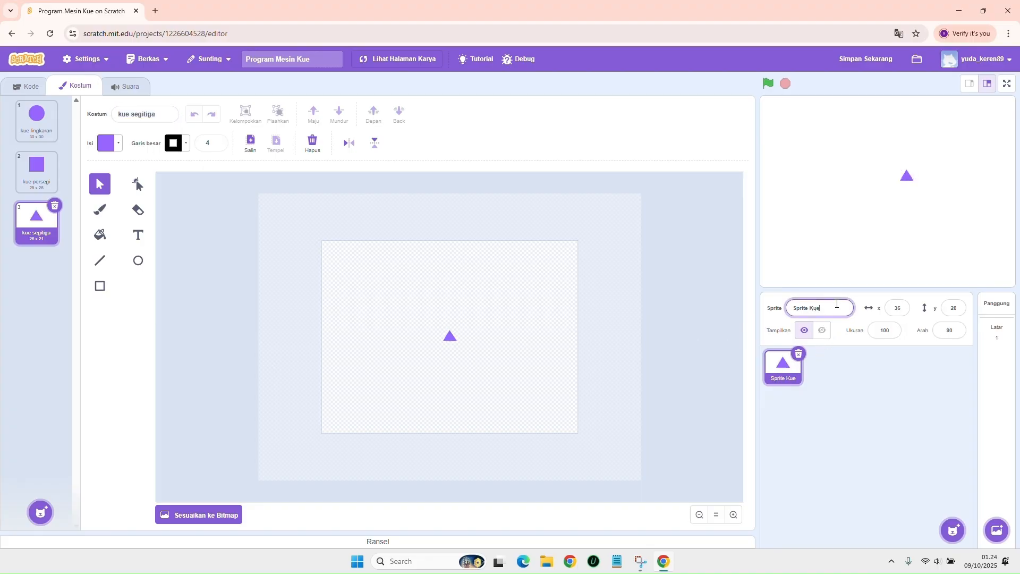
click(790, 306)
click(785, 367)
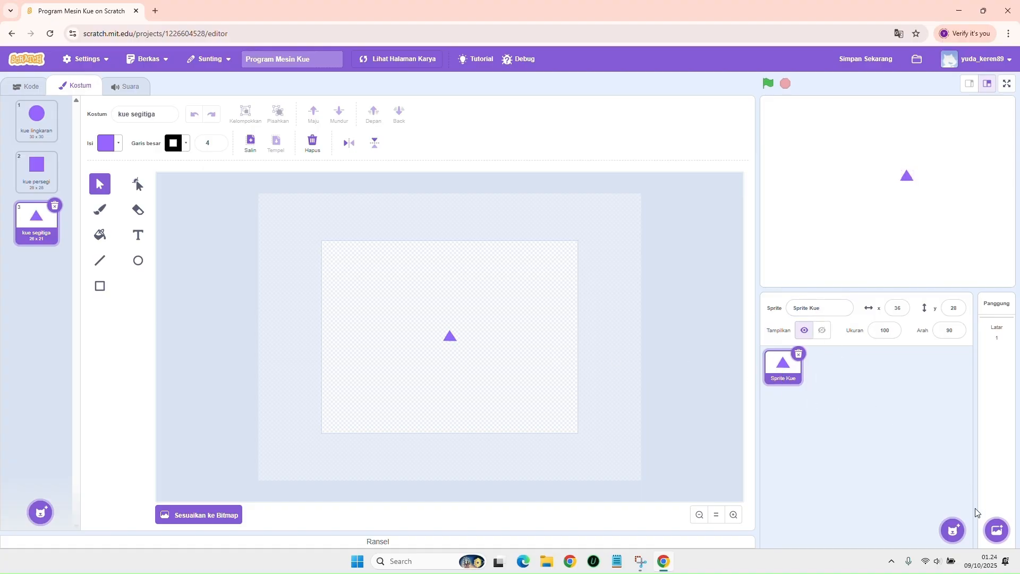
Create a blank painted backdrop for the stage, compare it with the existing backdrop and delete the new one.
mouse_move(998, 544)
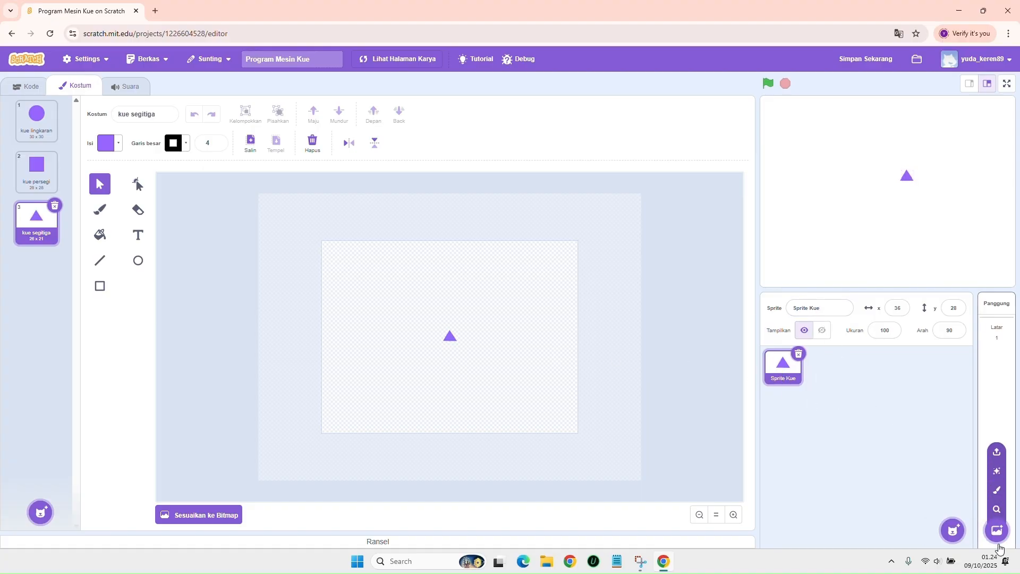
click(998, 491)
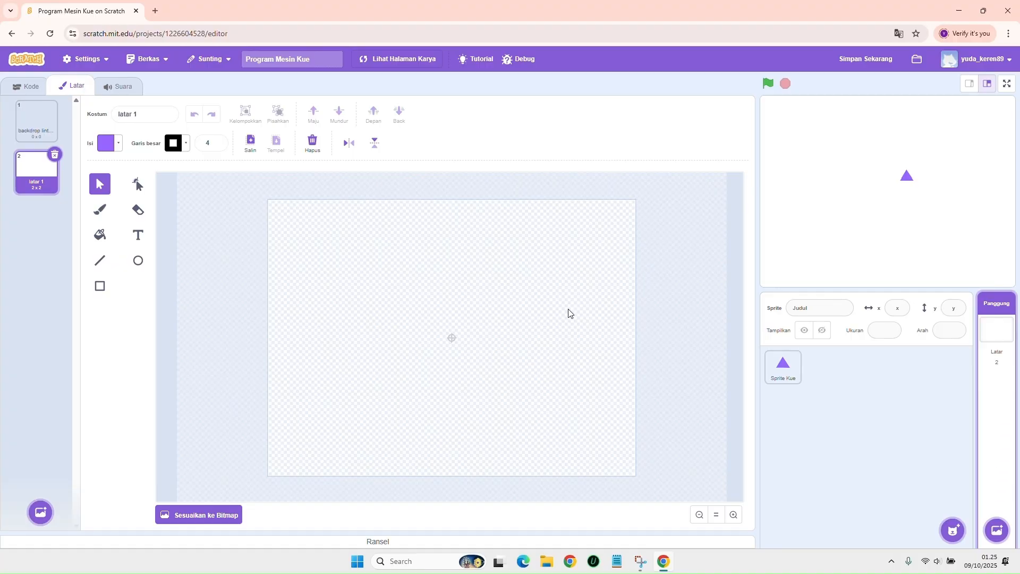
click(29, 133)
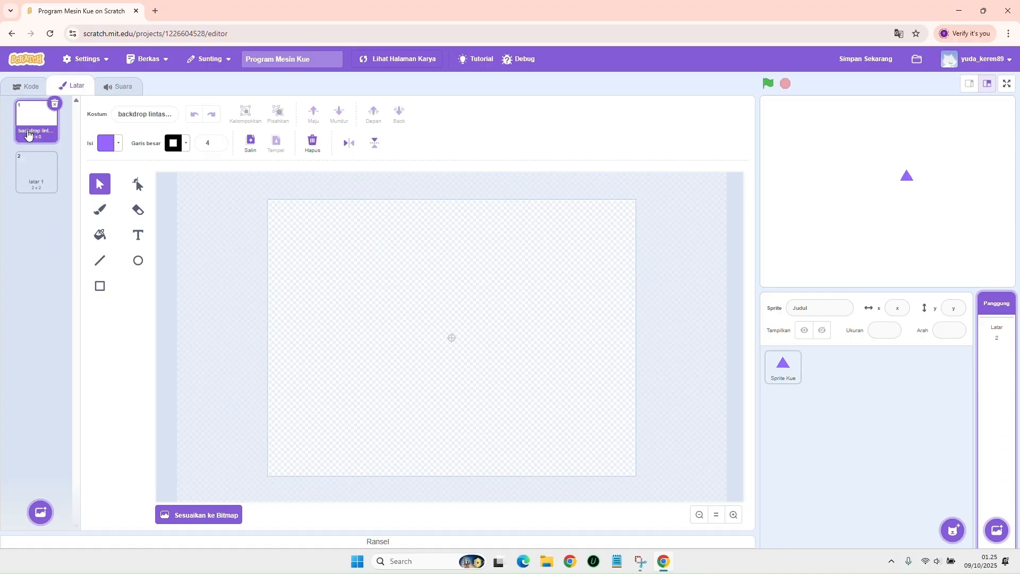
click(28, 166)
click(31, 125)
click(27, 166)
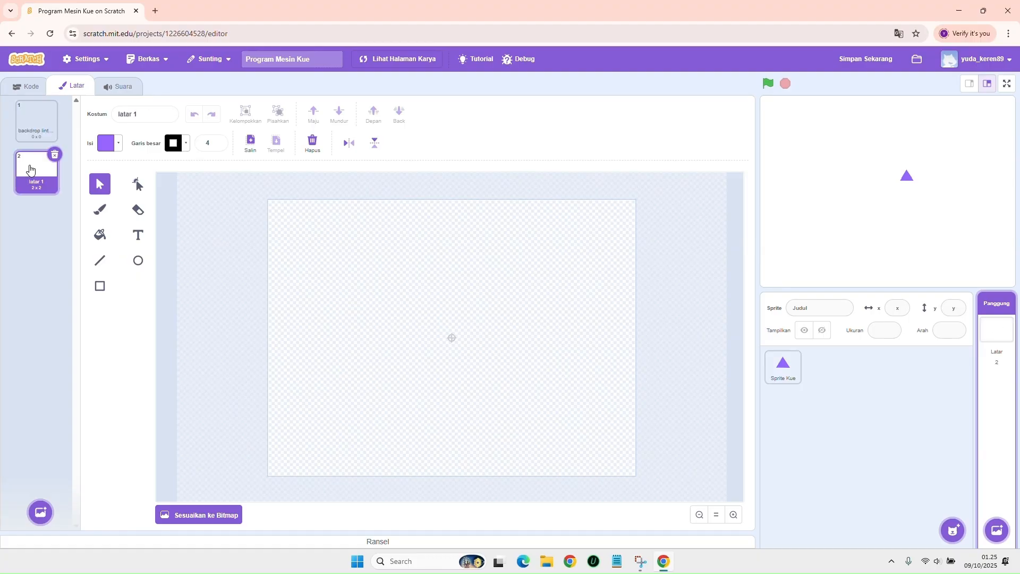
click(55, 156)
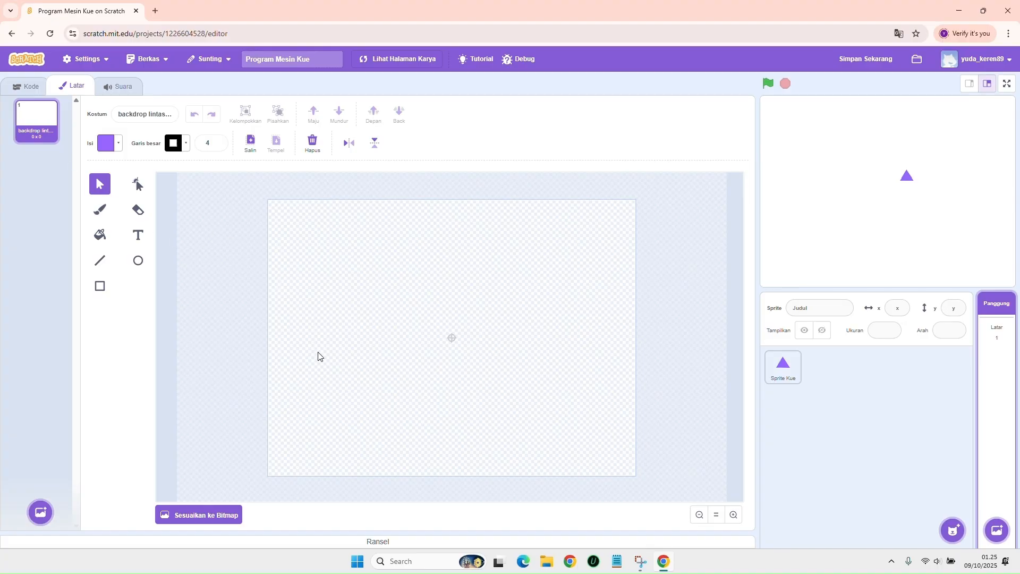
Prepare the Line tool for the stage backdrop with an outline width of 10.
click(99, 261)
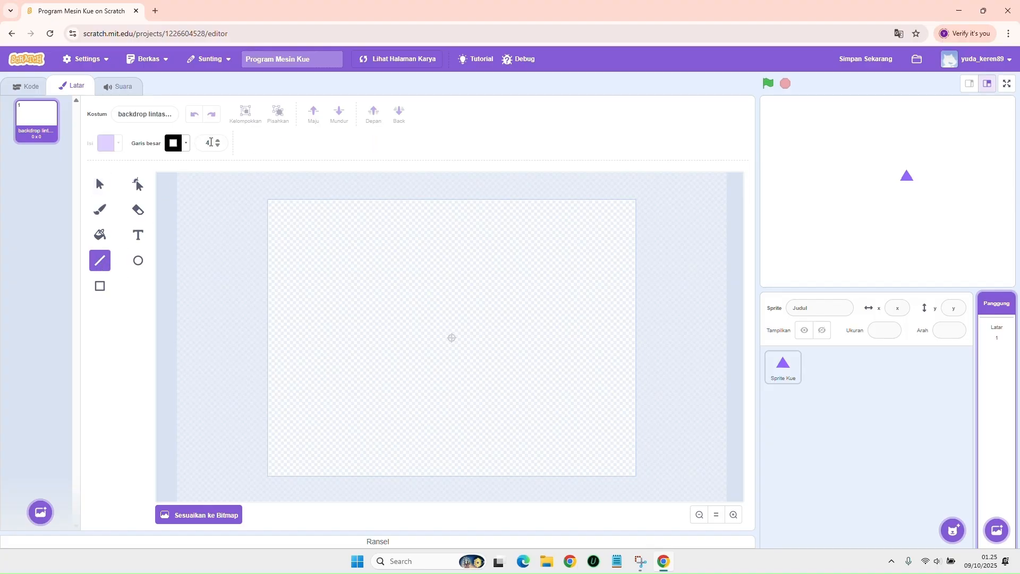
click(210, 143)
drag(211, 142, 201, 143)
click(211, 142)
text(10)
key(Return)
Draw the track's left outer wall as a stepped line descending to the right, about 72 by 140, starting near the canvas's upper-left corner.
click(734, 515)
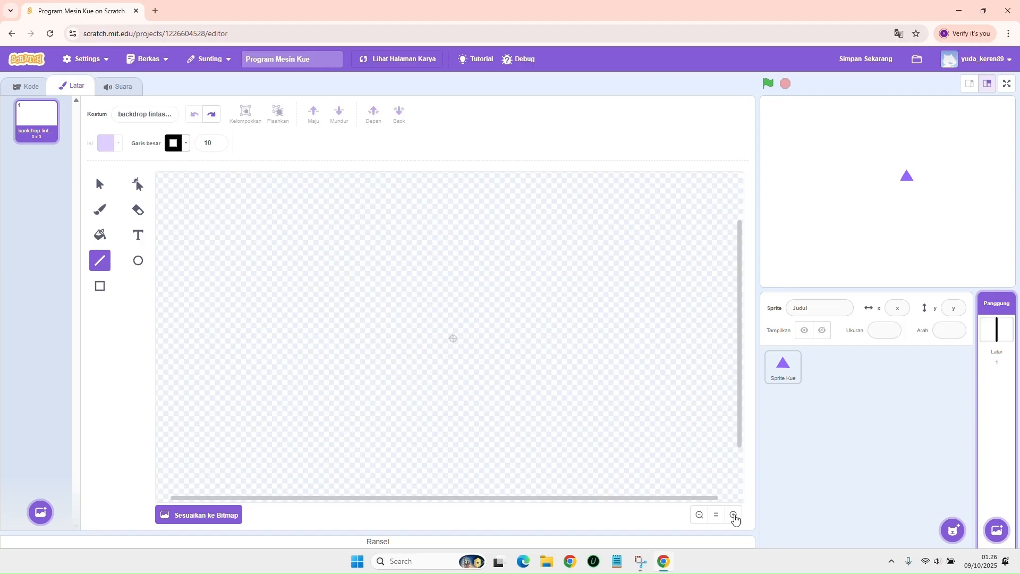
click(700, 515)
click(733, 515)
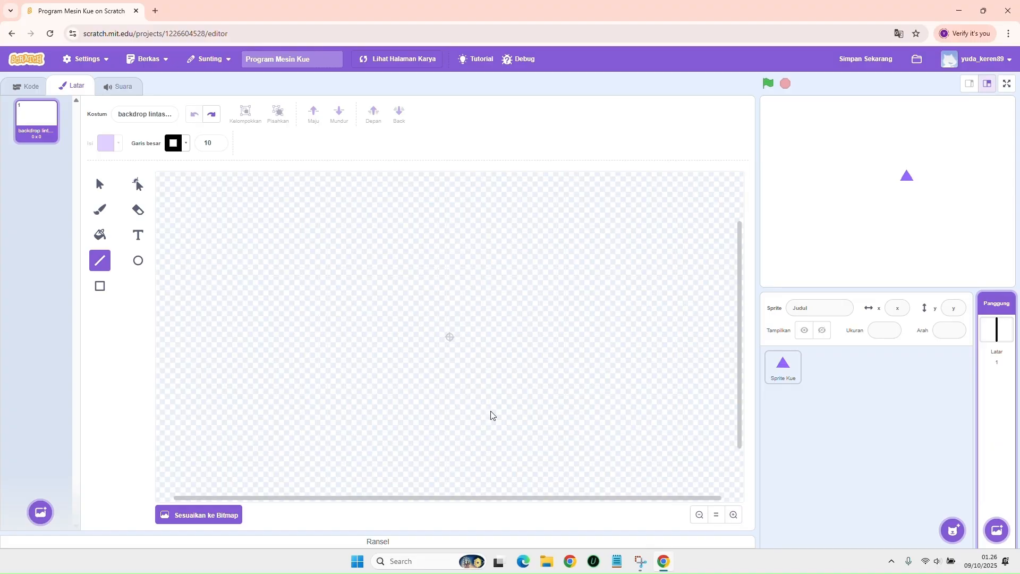
drag(216, 206, 215, 261)
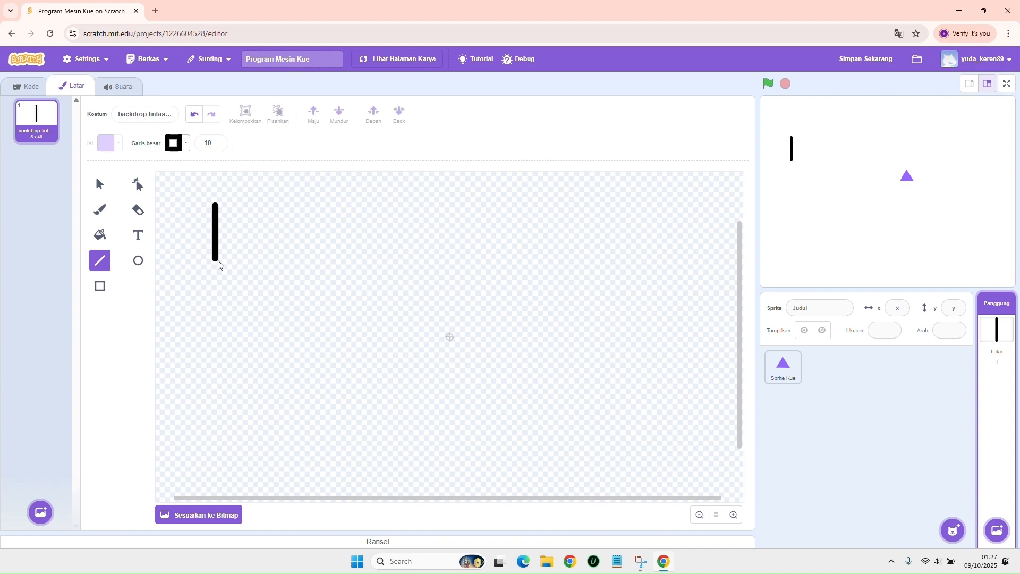
drag(215, 260, 247, 315)
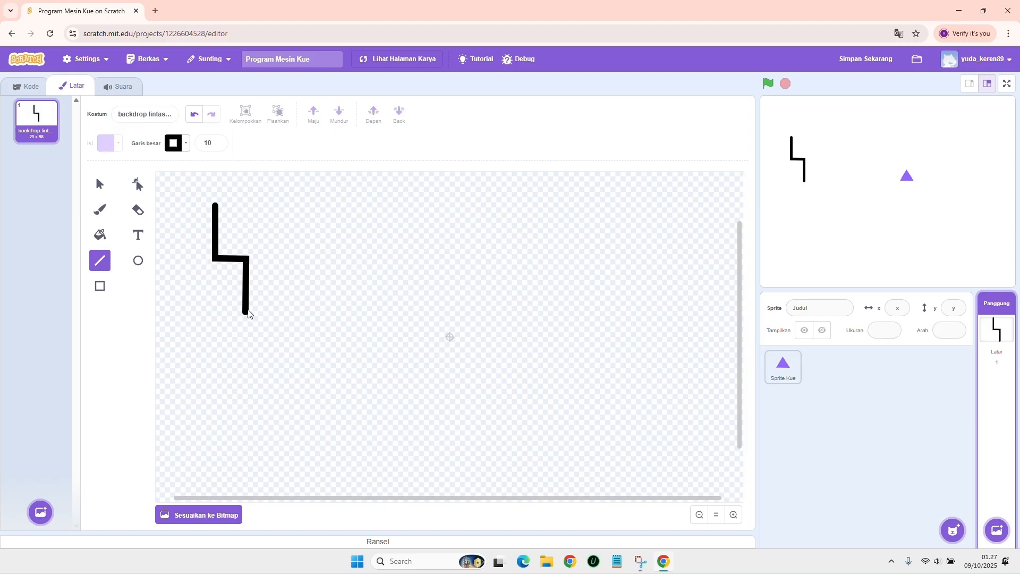
drag(246, 313, 302, 381)
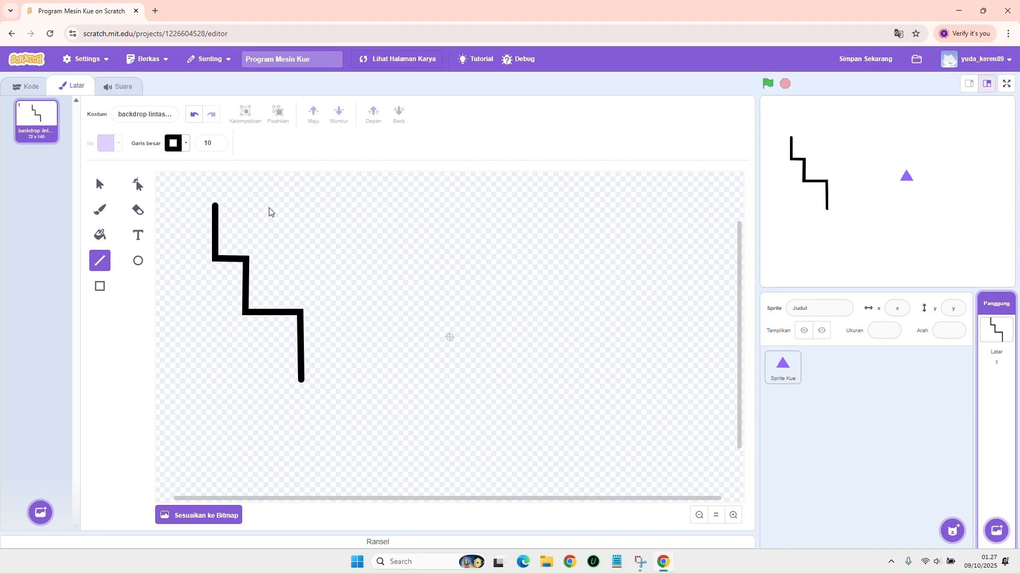
Draw the remaining walls to the right of the first: a small U shape, a stepped inner channel and a mirrored outer wall.
mouse_move(261, 205)
mouse_down()
mouse_move(260, 237)
mouse_move(294, 238)
mouse_move(292, 209)
mouse_up()
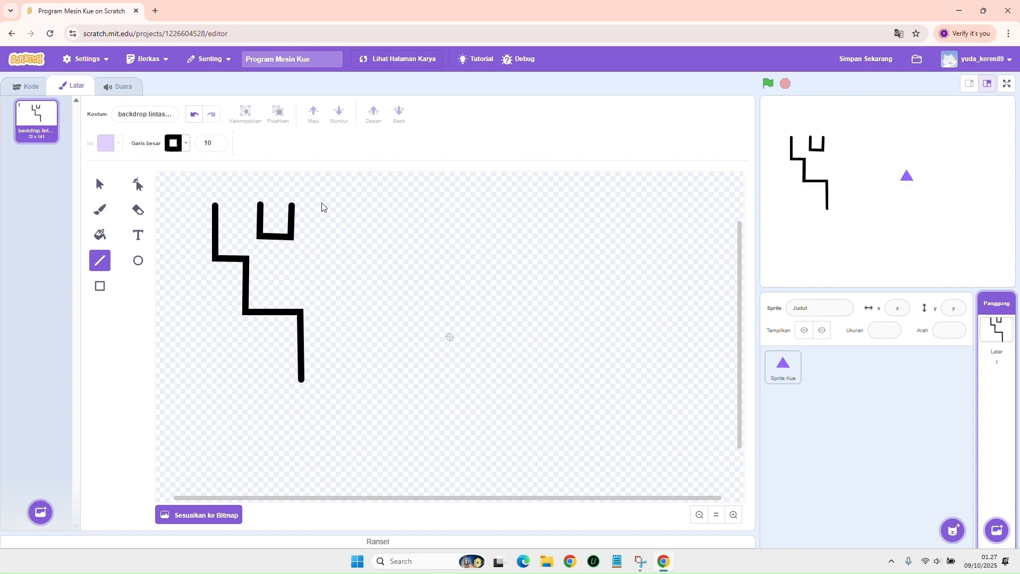
mouse_move(325, 205)
mouse_down()
mouse_move(326, 260)
mouse_move(289, 260)
mouse_move(288, 288)
mouse_move(377, 288)
mouse_move(372, 205)
mouse_up()
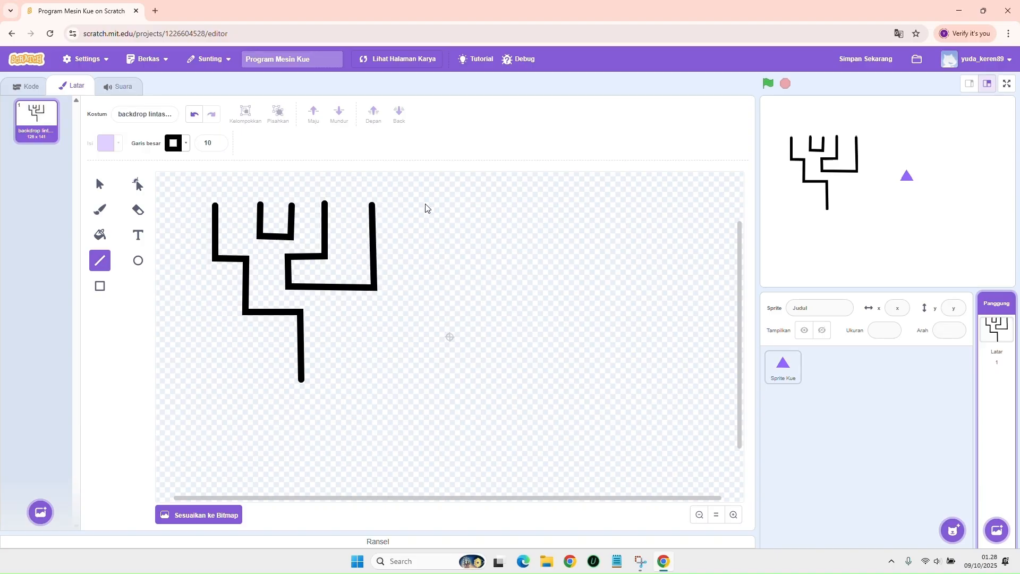
mouse_move(415, 204)
mouse_down()
mouse_move(414, 311)
mouse_move(345, 308)
mouse_move(343, 380)
mouse_up()
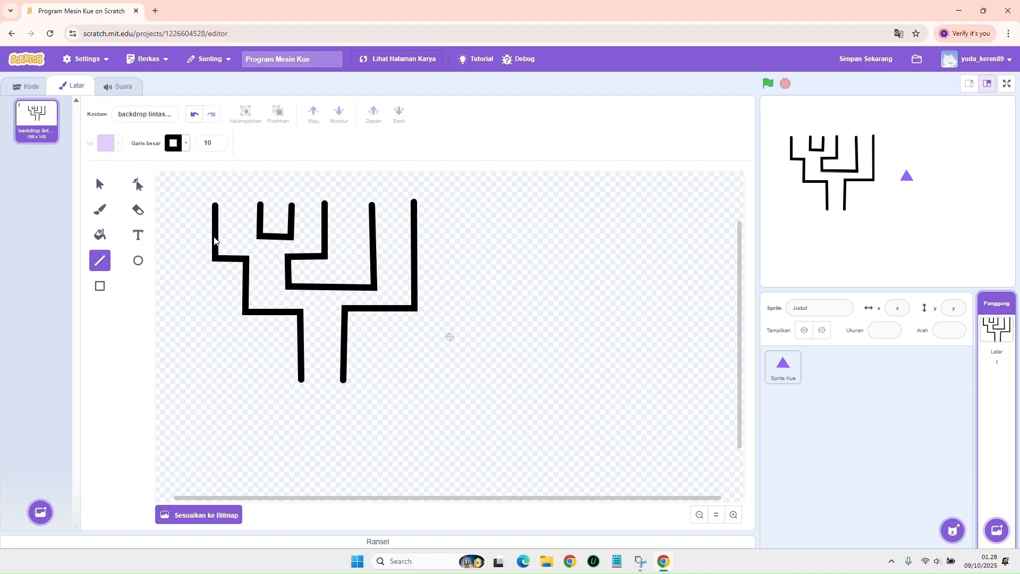
Select all the track walls together and move them to the middle of the backdrop canvas.
click(100, 184)
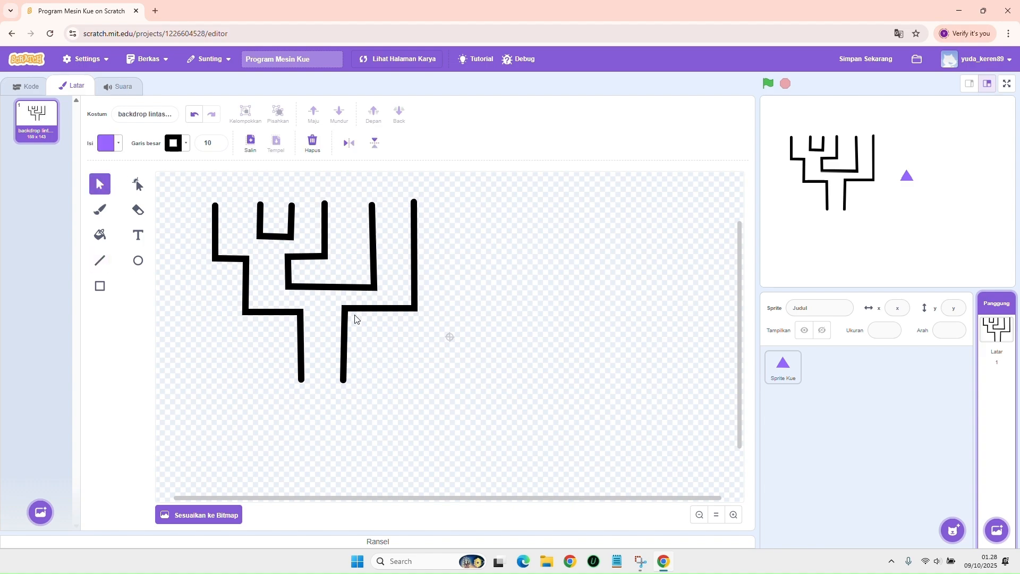
click(320, 248)
drag(201, 187, 449, 389)
click(451, 324)
mouse_move(177, 184)
mouse_down()
mouse_move(396, 323)
mouse_move(460, 393)
mouse_up()
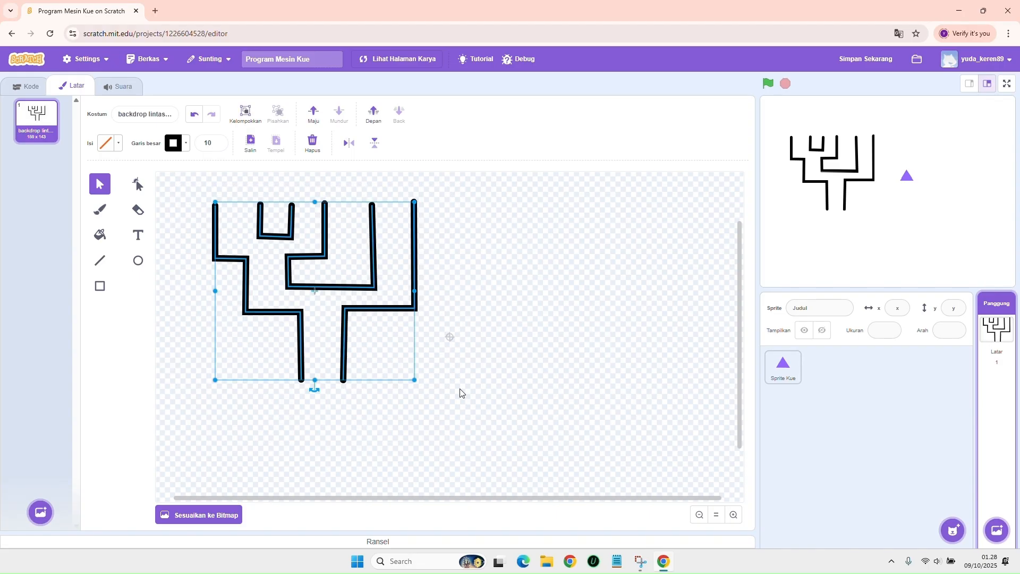
mouse_move(363, 311)
mouse_down()
mouse_move(403, 323)
mouse_move(369, 314)
mouse_move(378, 326)
mouse_move(410, 307)
mouse_move(485, 334)
mouse_up()
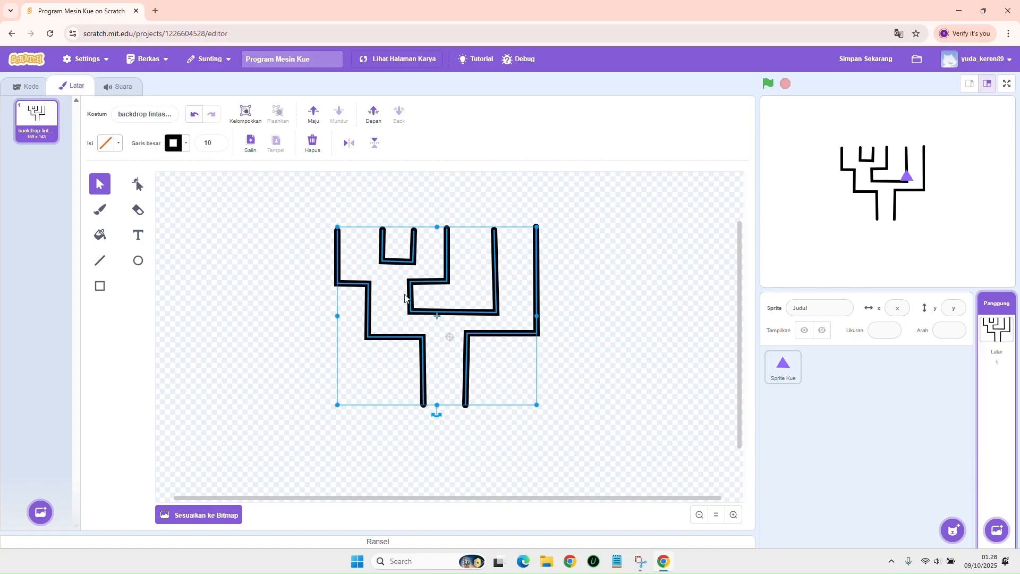
click(564, 314)
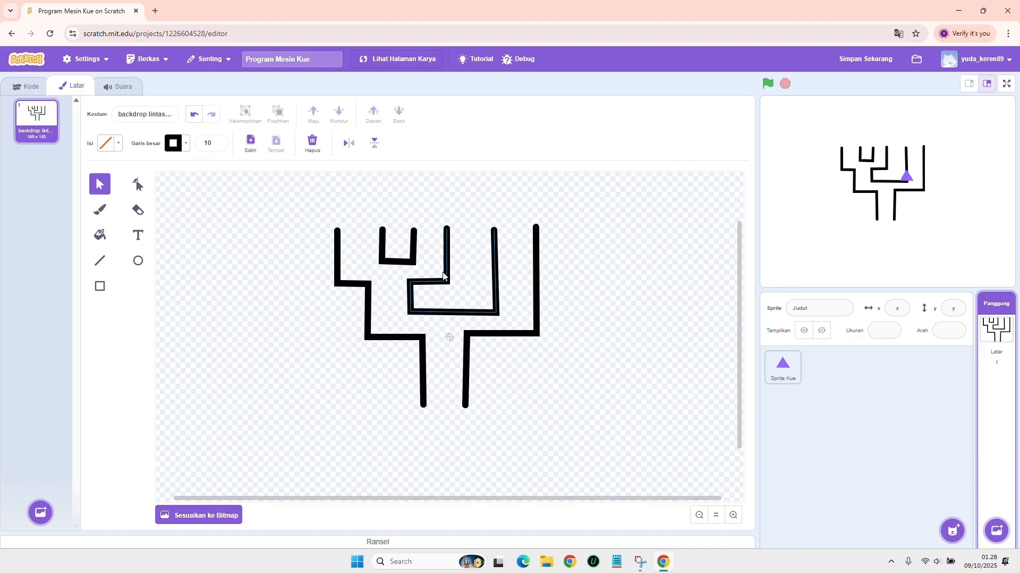
Stretch all the track walls together horizontally and vertically so the track fills most of the backdrop canvas.
click(138, 191)
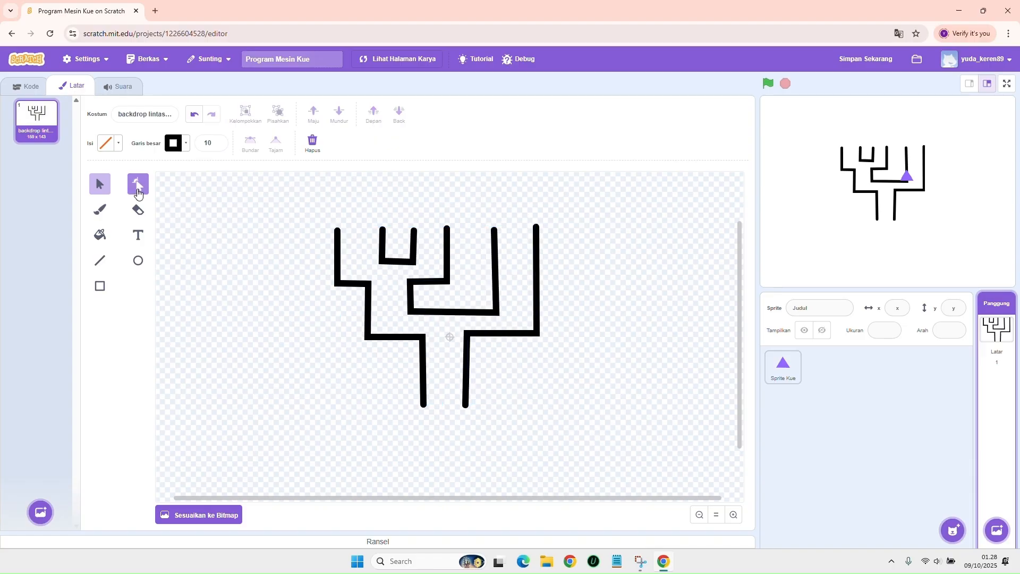
click(101, 186)
click(137, 188)
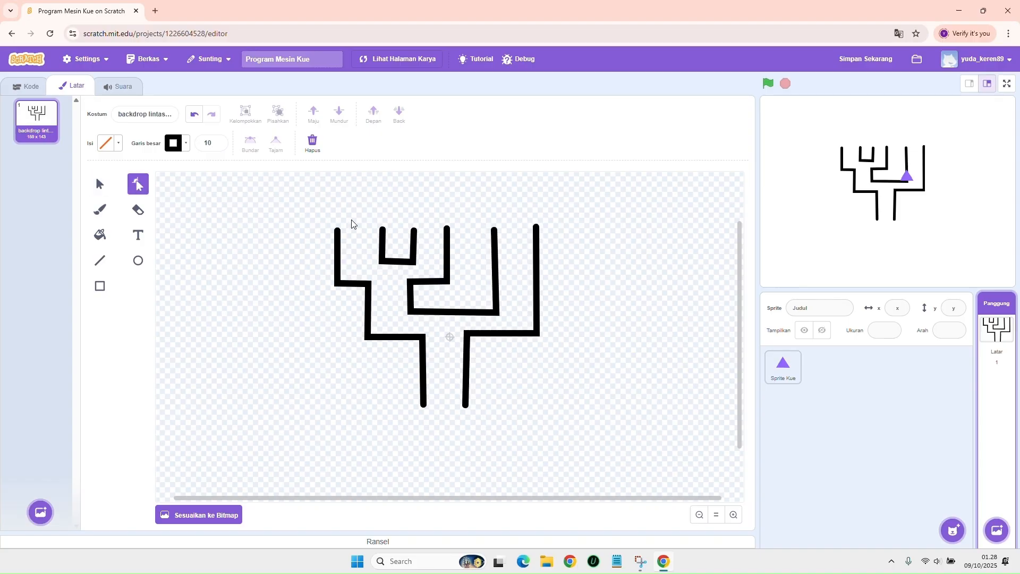
click(100, 185)
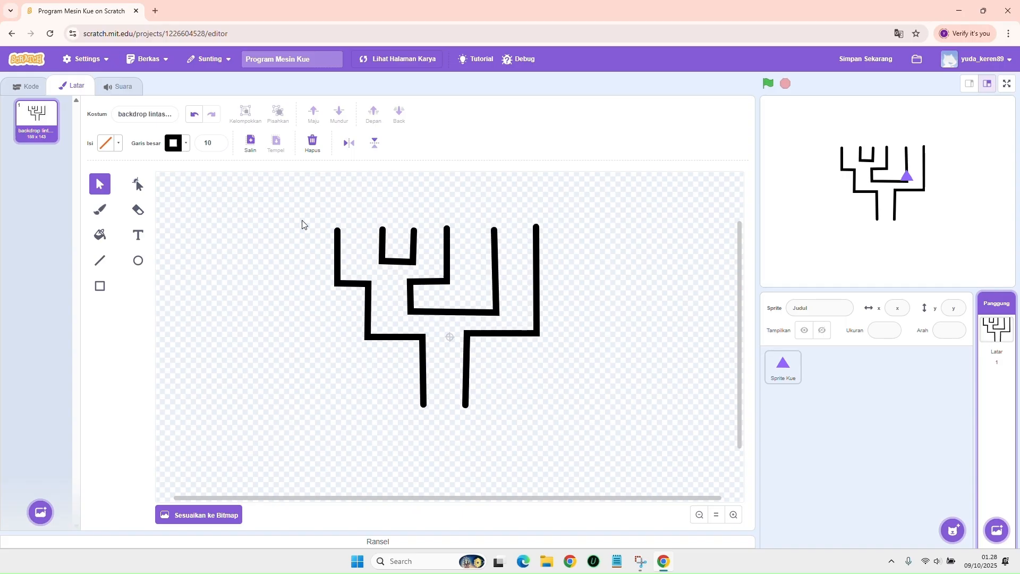
drag(299, 213, 557, 403)
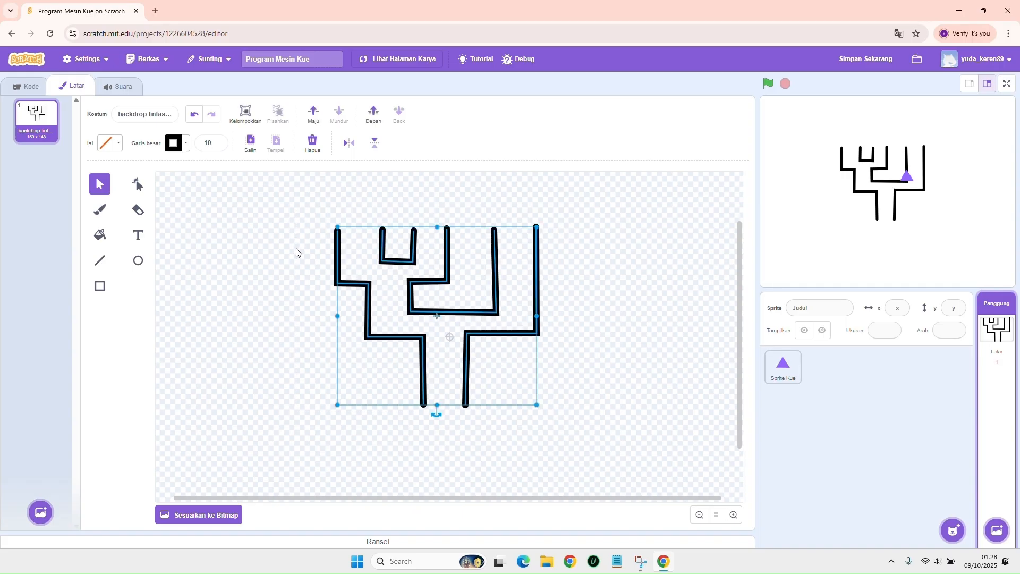
drag(296, 203, 572, 405)
click(699, 515)
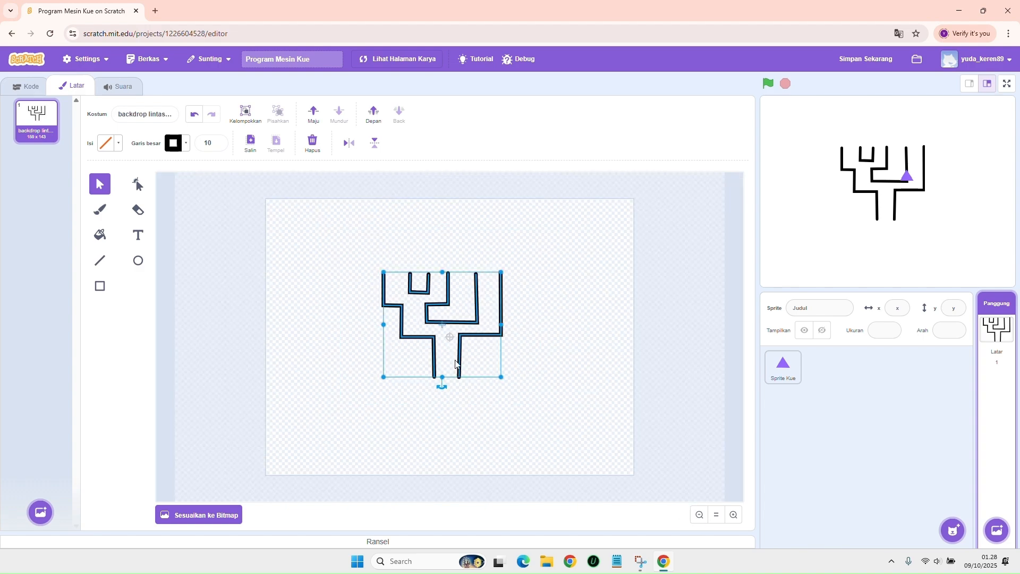
drag(383, 324, 298, 316)
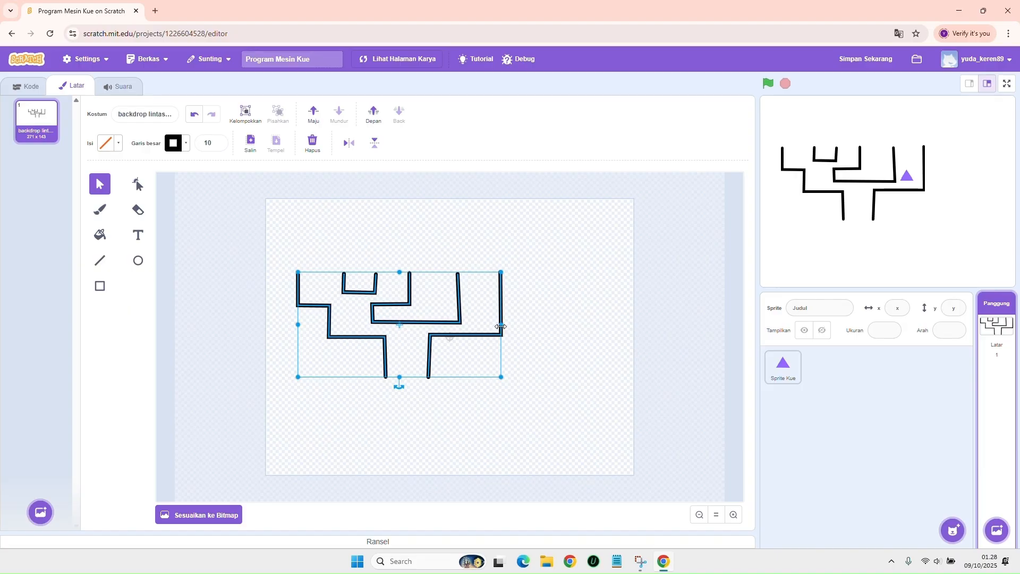
drag(502, 334, 598, 324)
drag(449, 377, 448, 450)
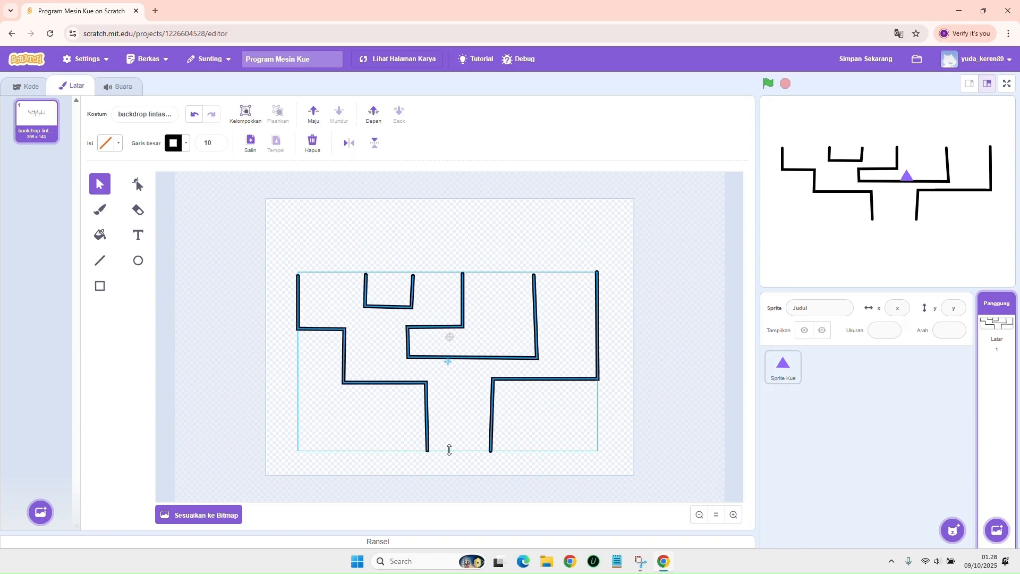
drag(448, 273, 446, 226)
click(612, 385)
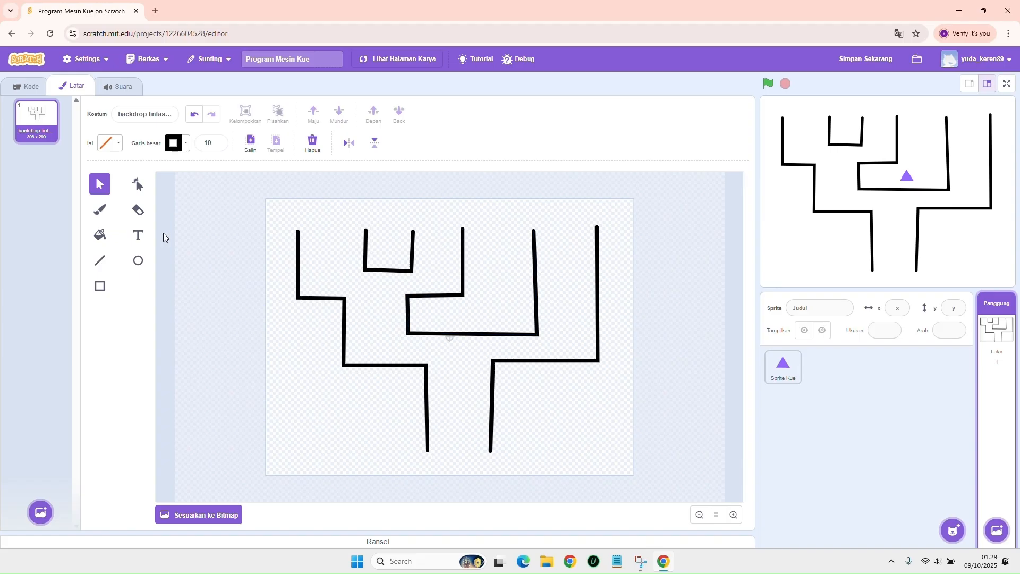
Reshape the left outer wall by lowering both corner points of its lower horizontal segment, keeping that segment level.
click(140, 188)
click(100, 186)
click(141, 188)
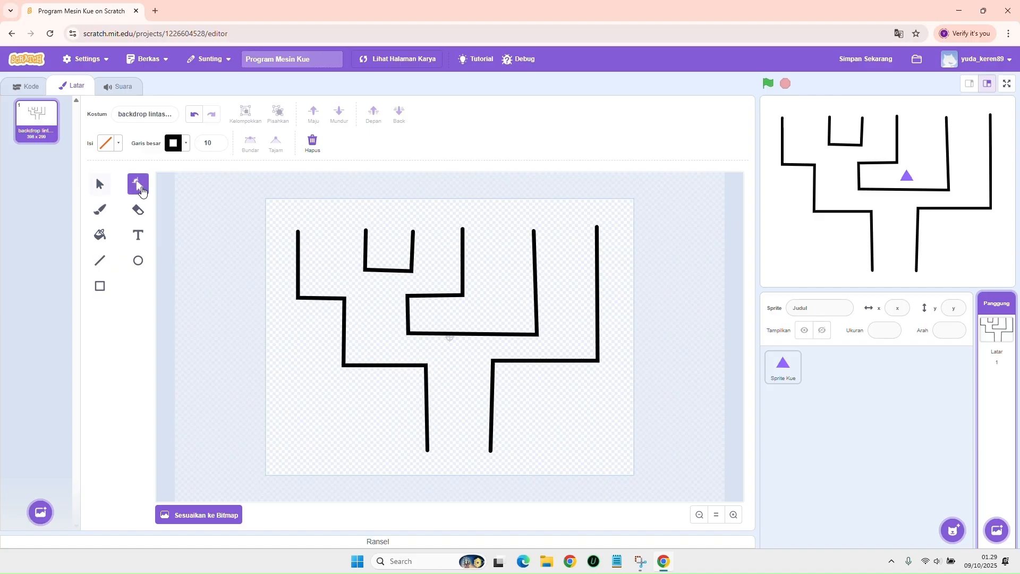
click(300, 264)
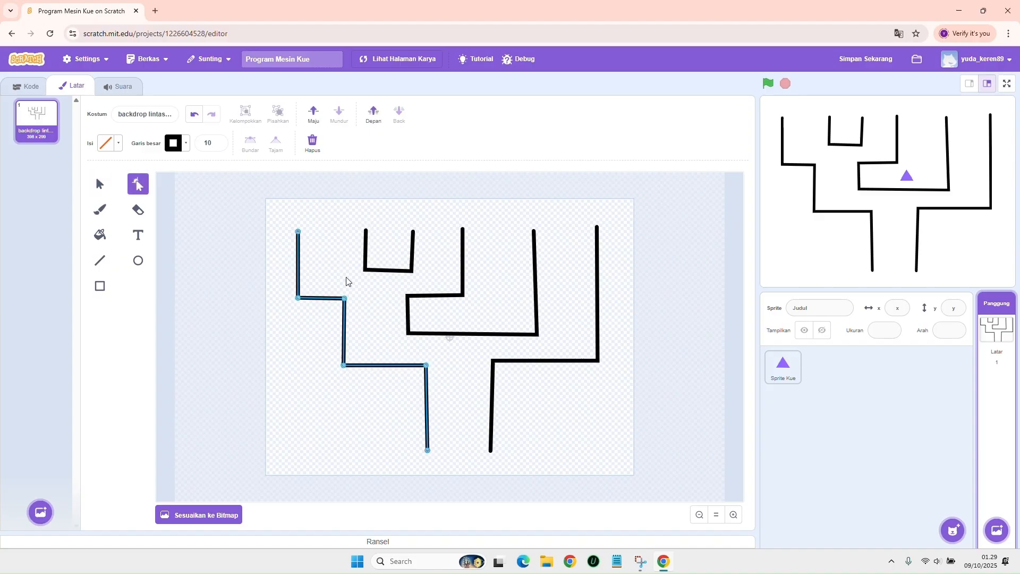
click(383, 270)
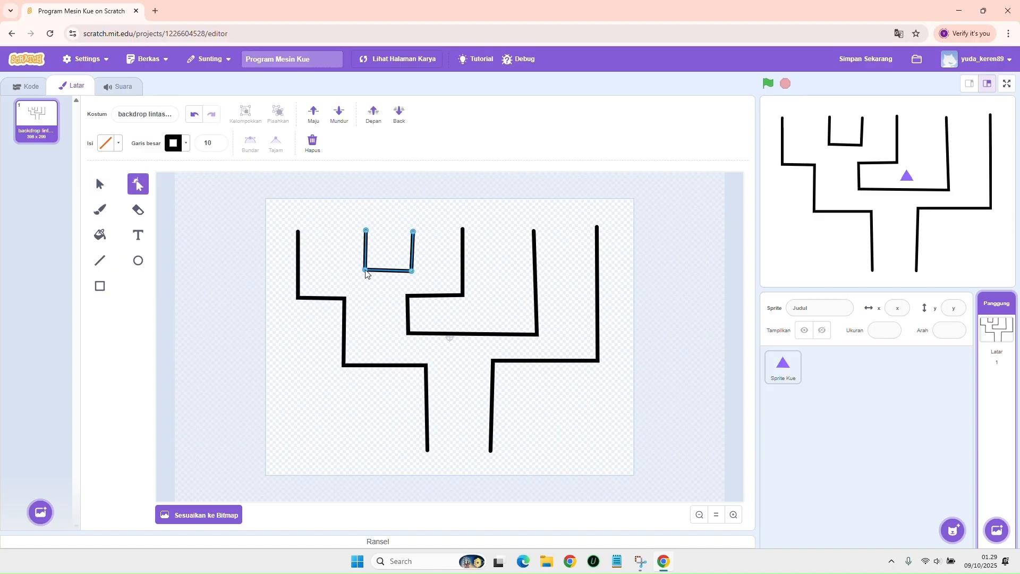
click(347, 314)
click(427, 366)
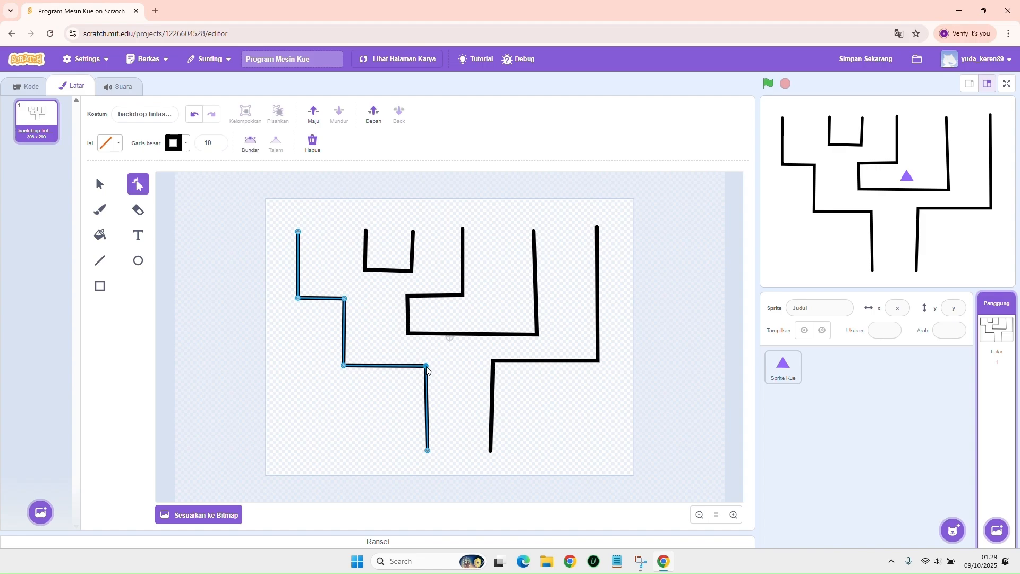
drag(426, 366, 426, 386)
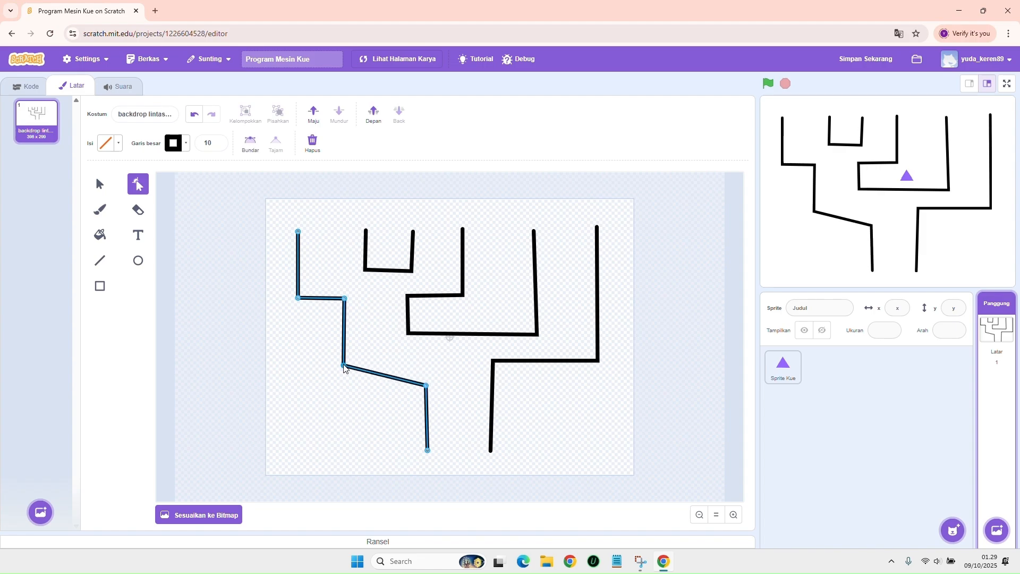
drag(343, 366, 345, 387)
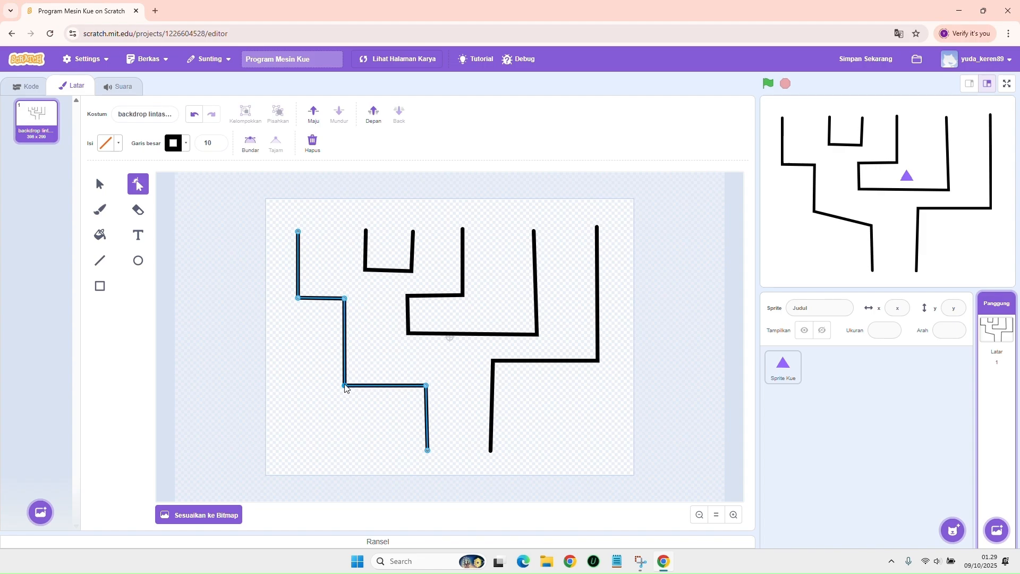
Reshape the right outer wall with a lower horizontal segment, a narrower bottom exit and straight vertical sides, adjusting the upper wall ends.
click(495, 395)
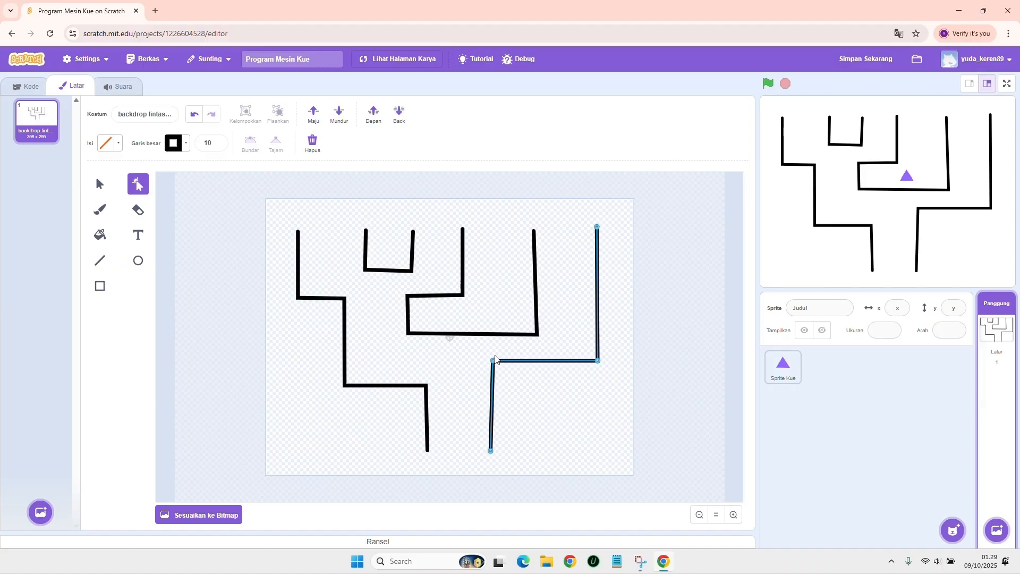
drag(494, 362, 474, 388)
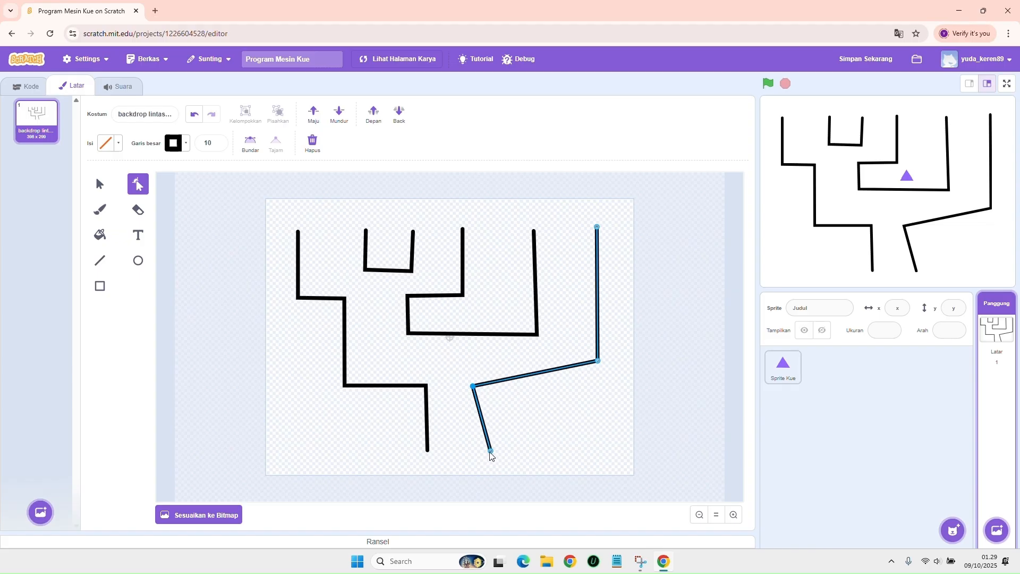
drag(491, 452, 472, 452)
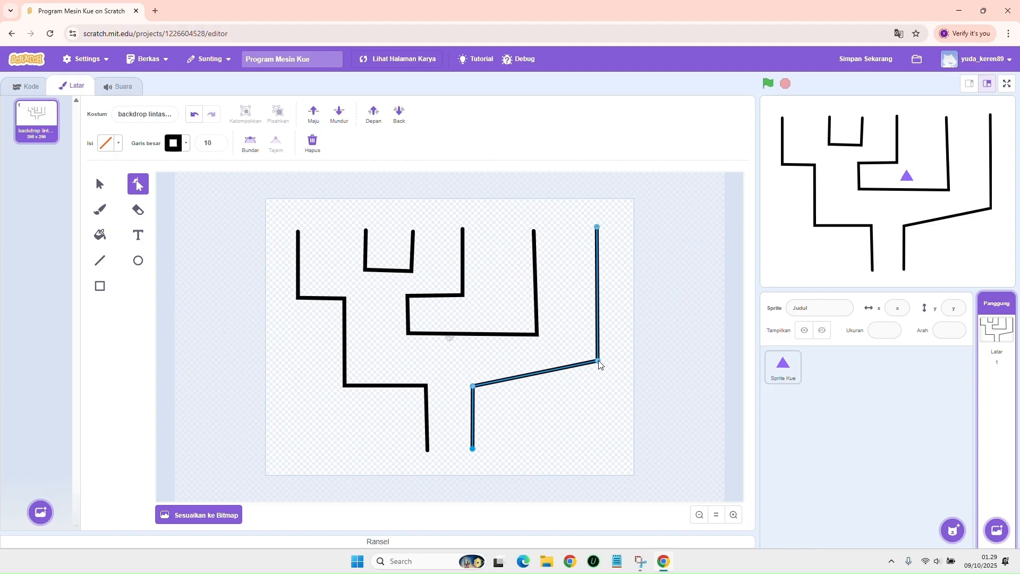
drag(599, 361, 589, 387)
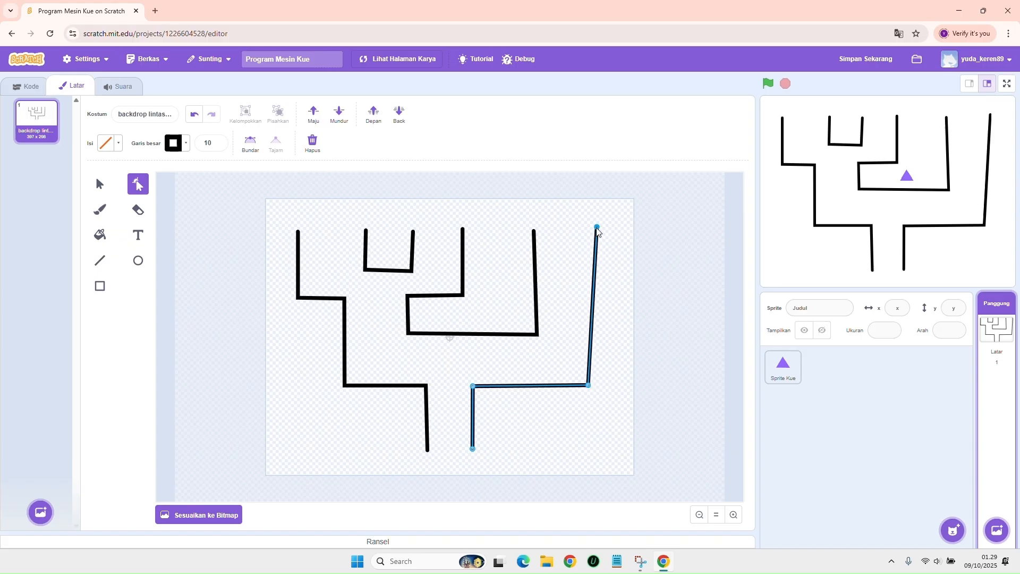
drag(597, 228, 540, 229)
Reshape the stepped inner wall by lowering its bottom segment and shifting its left corner points slightly outward.
click(532, 249)
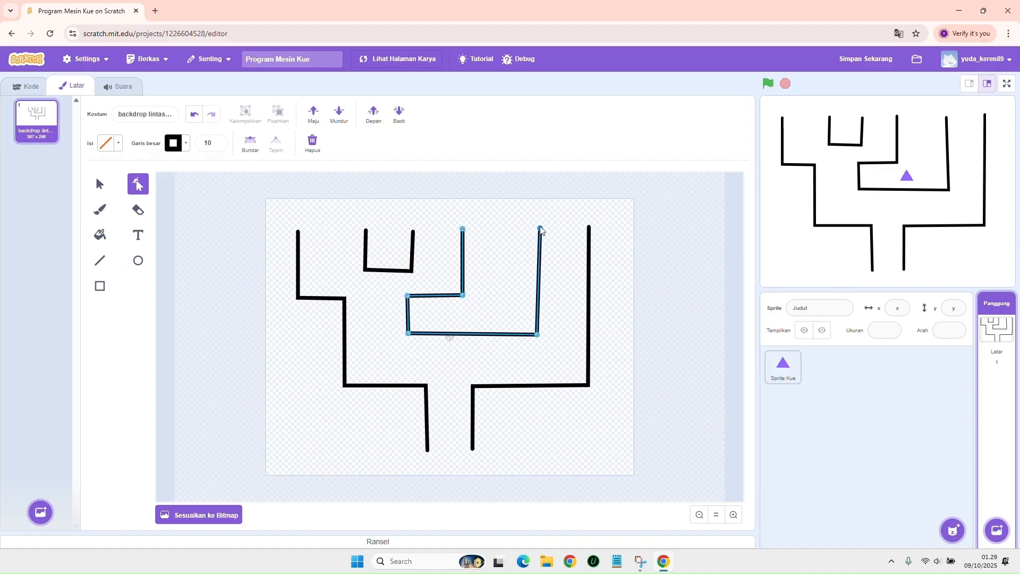
drag(539, 334, 546, 354)
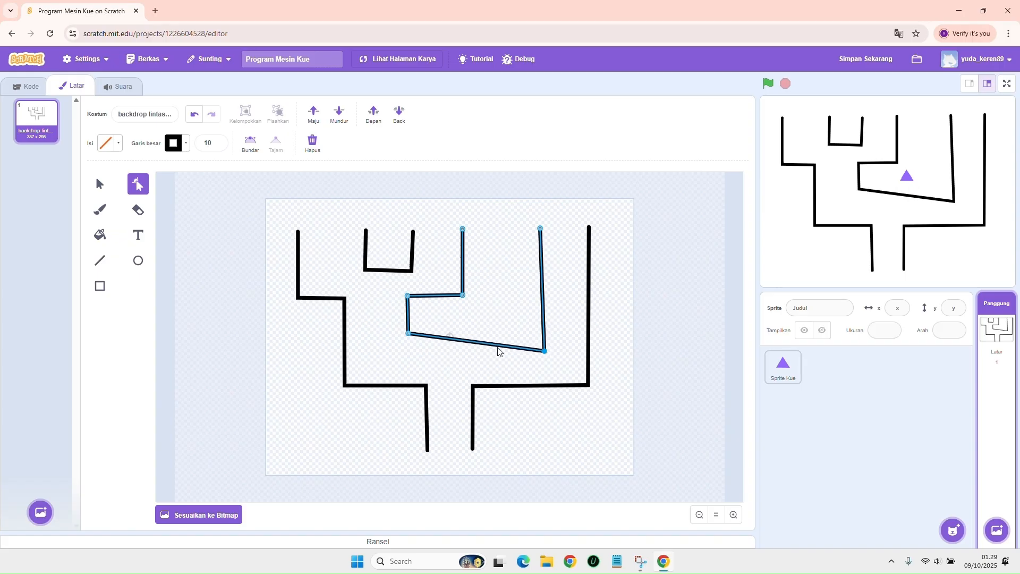
mouse_move(409, 335)
mouse_down()
mouse_move(400, 363)
mouse_move(404, 354)
mouse_up()
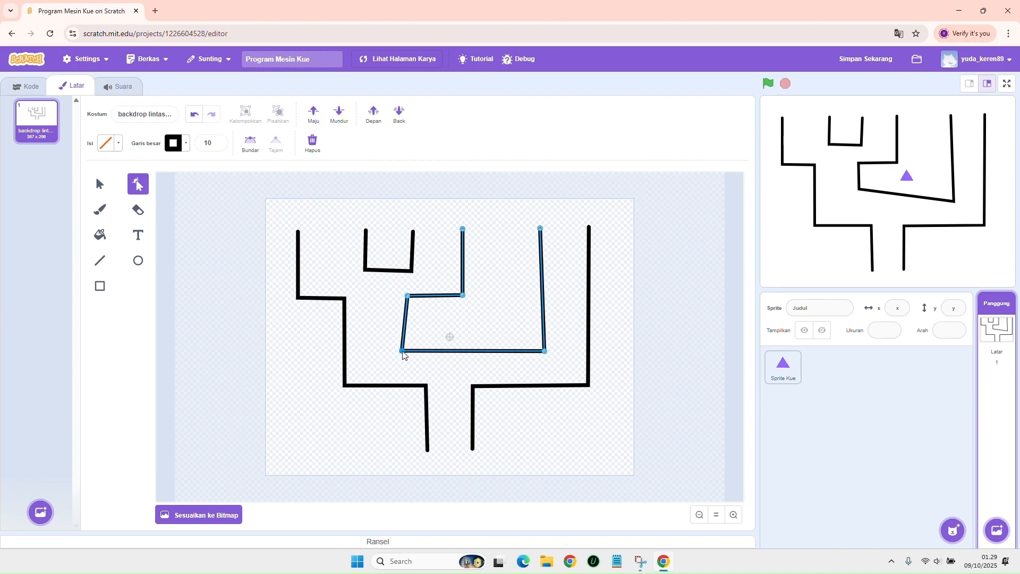
drag(408, 296, 401, 297)
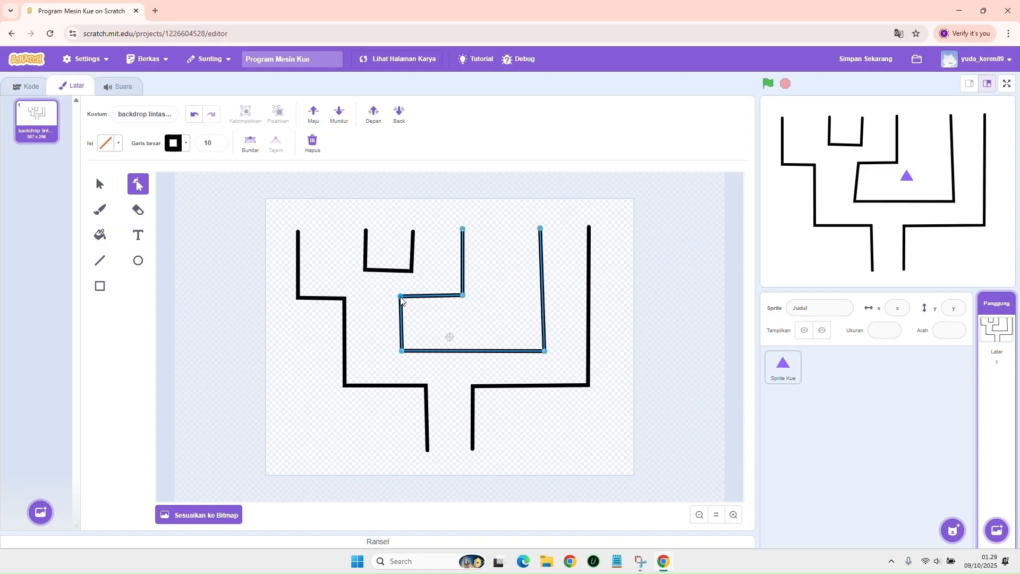
Reshape the small U-shaped wall by shifting its left and right sides leftward, keeping both sides vertical.
click(389, 271)
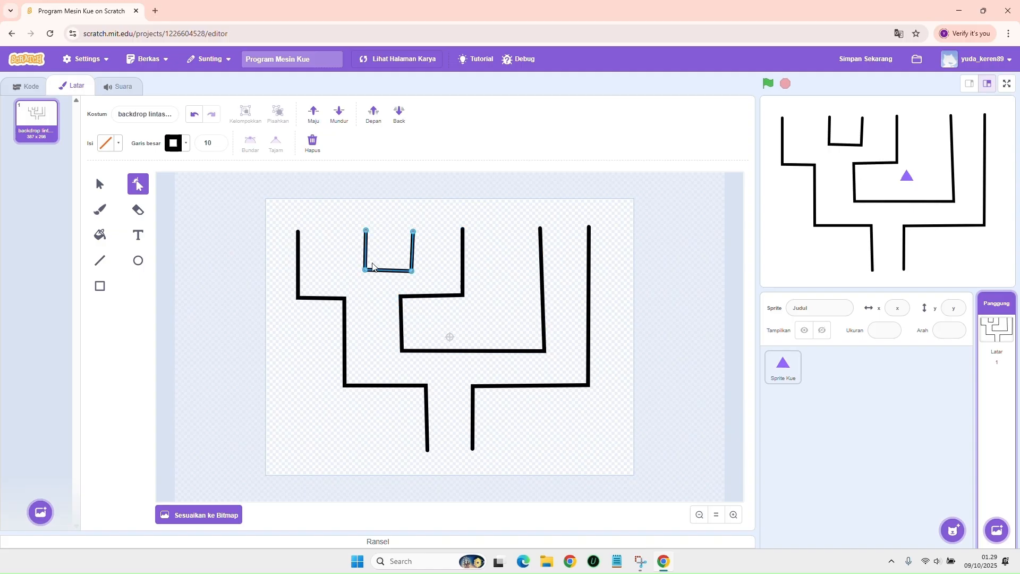
drag(366, 271, 352, 273)
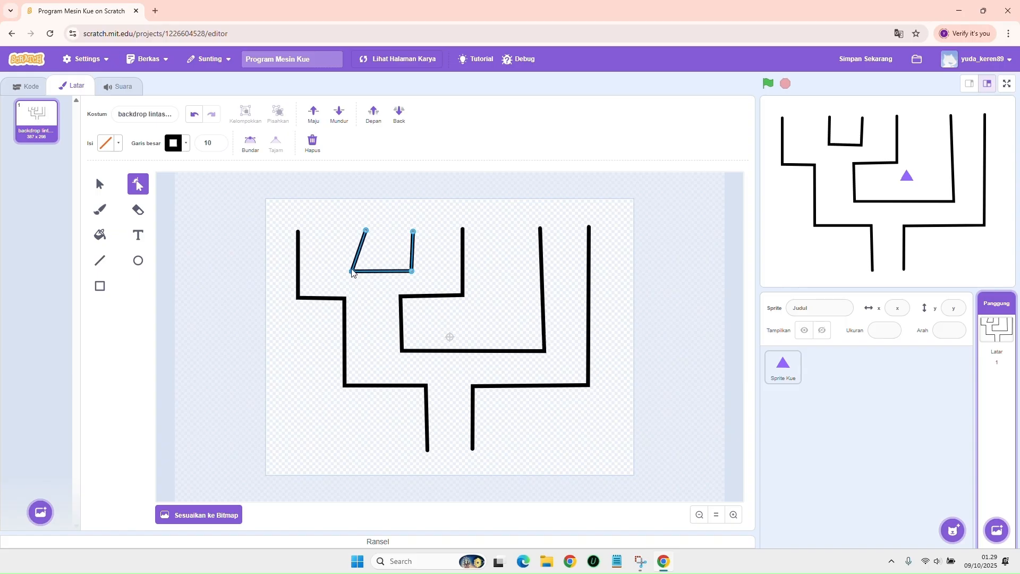
drag(366, 231, 352, 232)
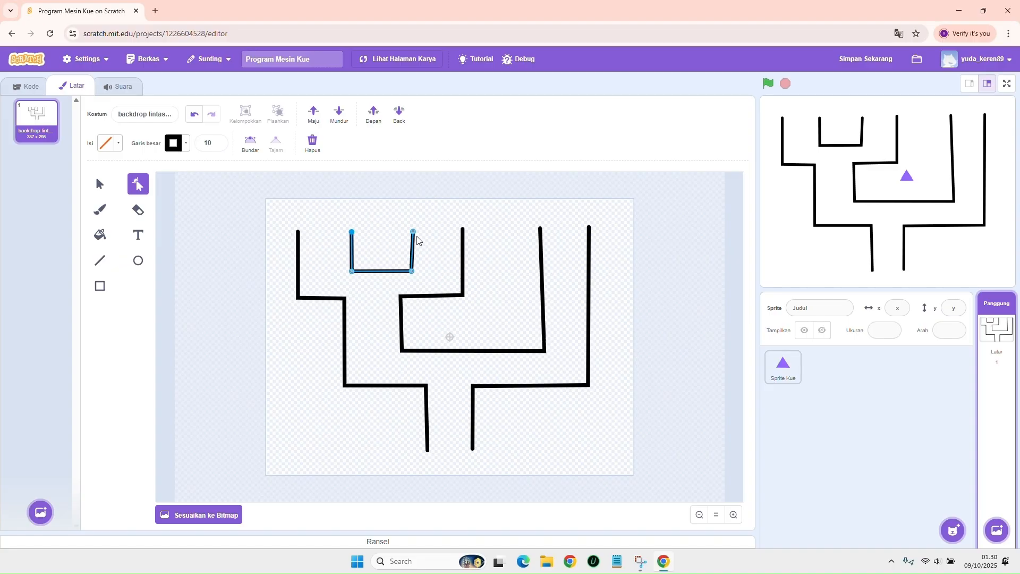
drag(412, 272, 400, 272)
drag(414, 232, 399, 232)
click(412, 255)
Shift the upper-left vertical segment of the stepped inner wall leftward by moving its top end and lower corner.
click(463, 269)
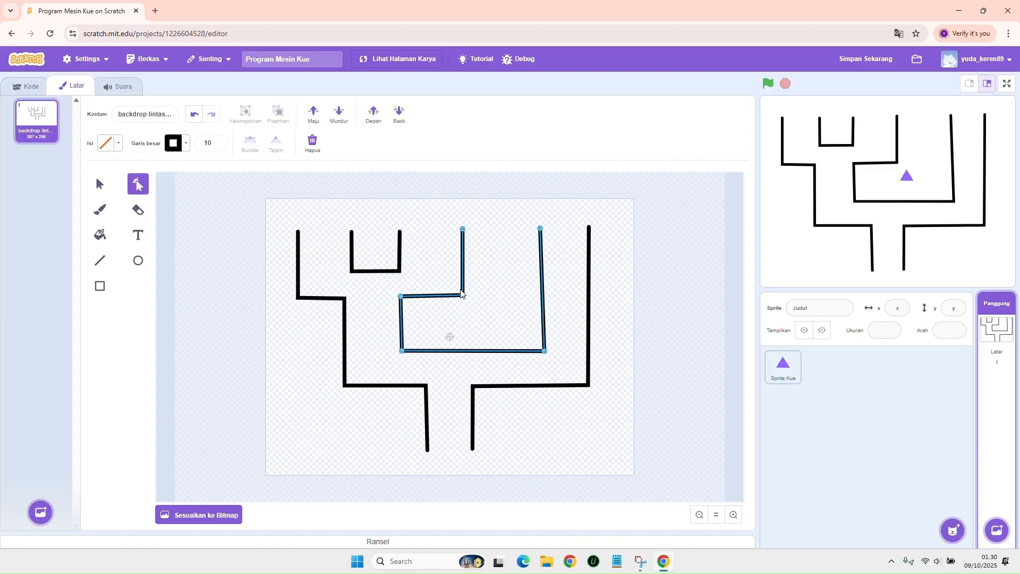
drag(463, 298, 448, 301)
drag(463, 231, 449, 230)
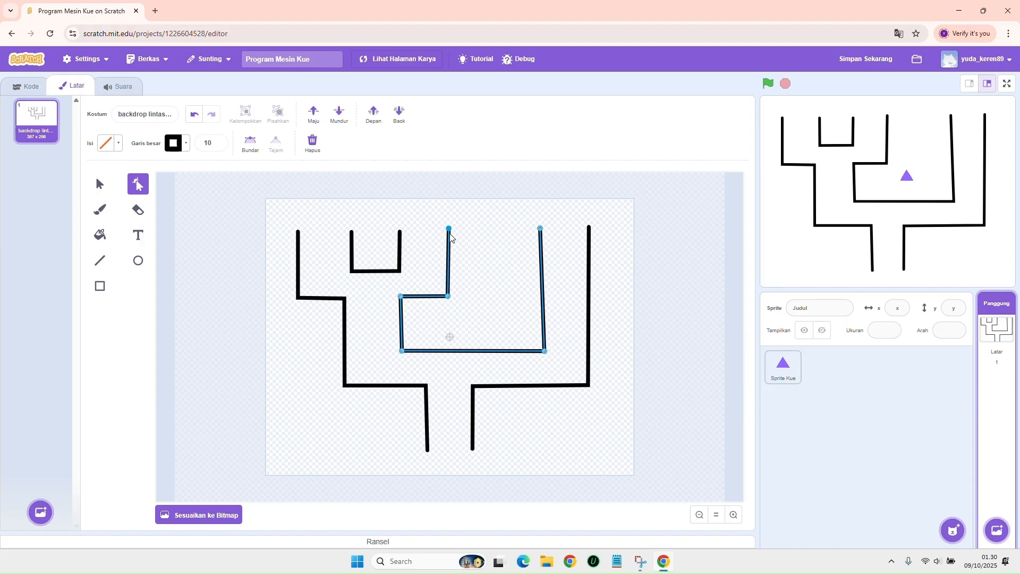
click(458, 249)
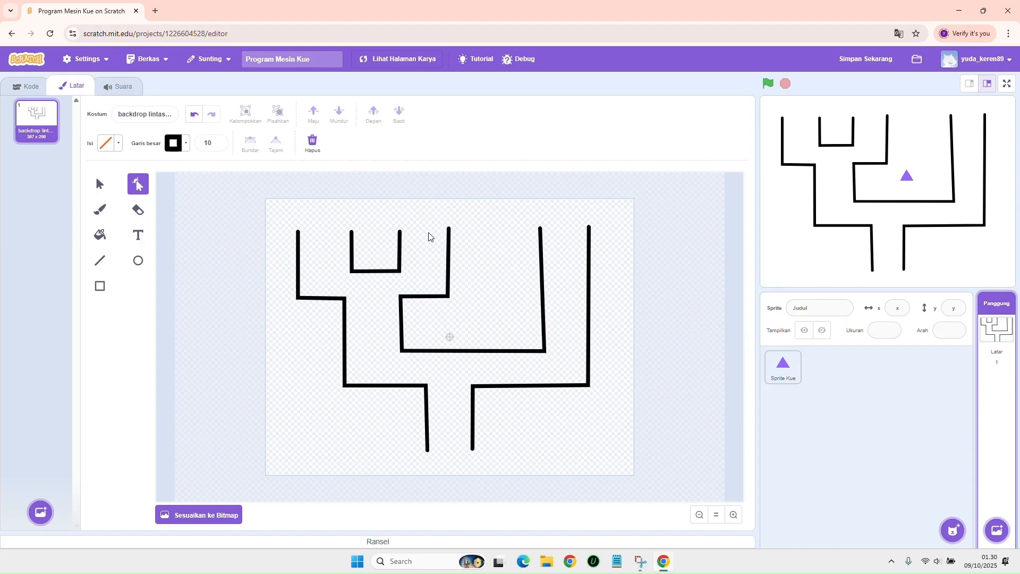
Shift the upper vertical segment of the left outer wall slightly inward, keeping it straight.
click(302, 267)
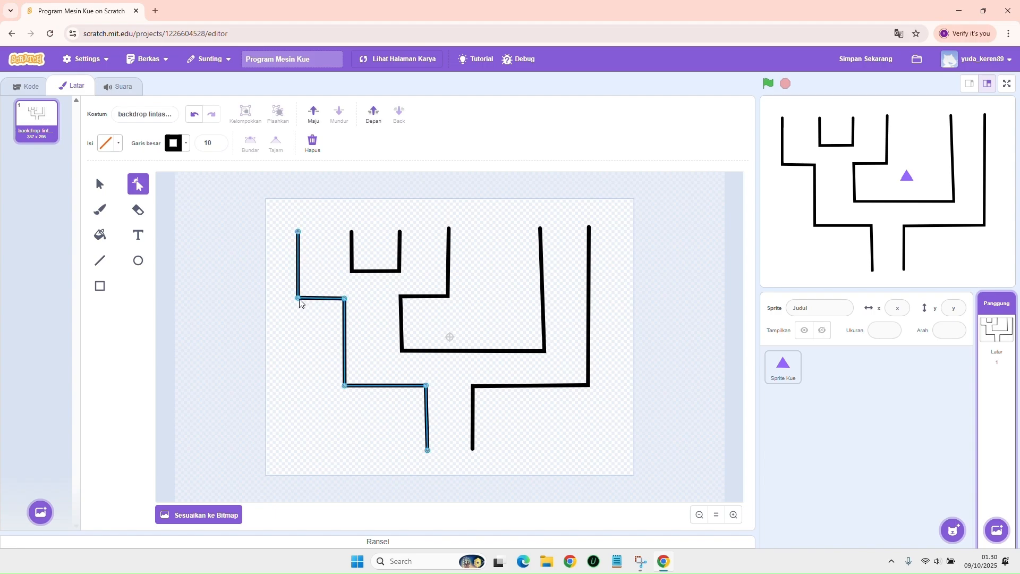
drag(300, 301, 309, 302)
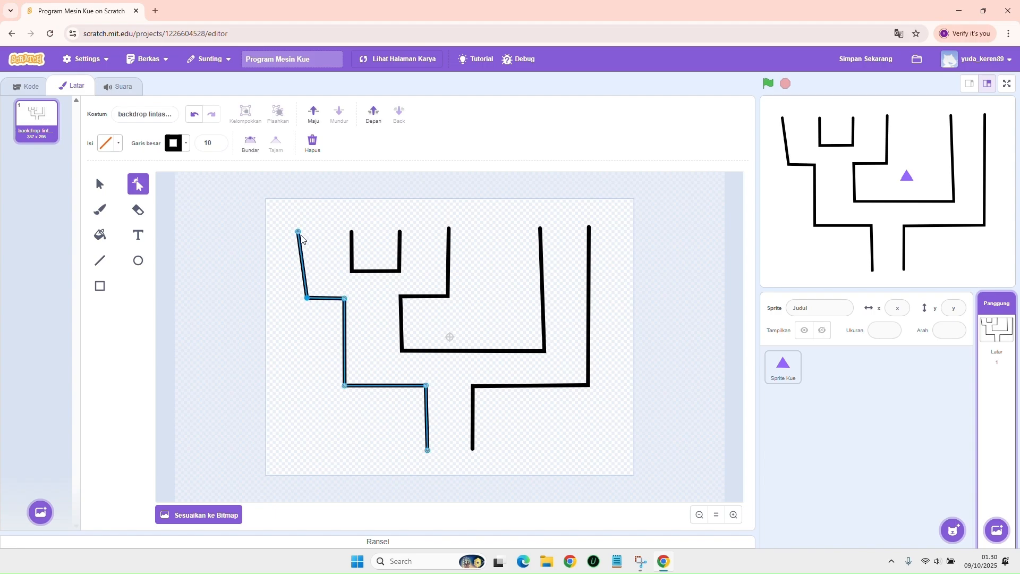
drag(299, 235, 306, 232)
click(336, 261)
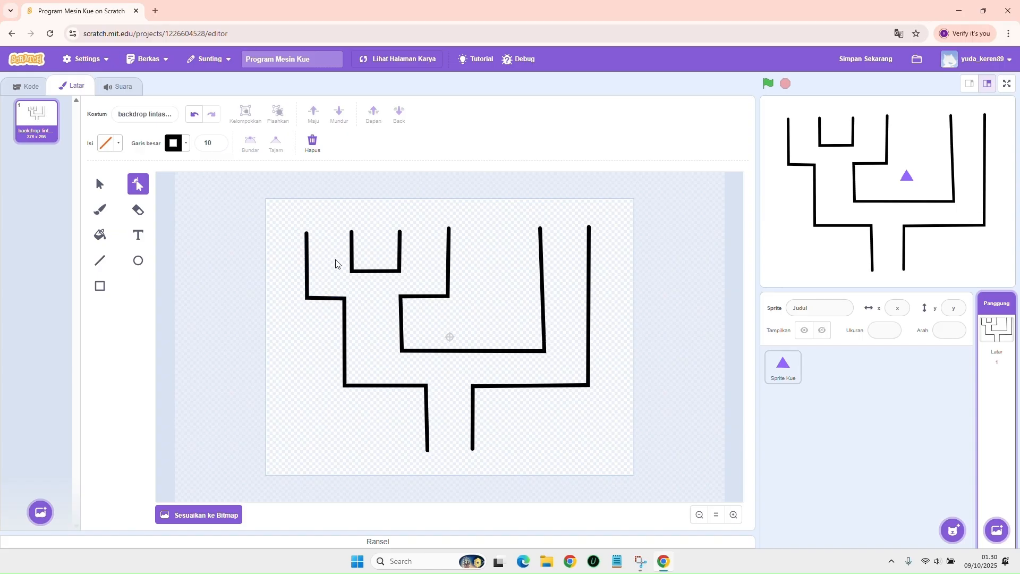
Straighten the stepped inner wall's left corner and move the small U-shaped wall's right side slightly inward.
click(402, 308)
drag(400, 296, 448, 301)
click(392, 274)
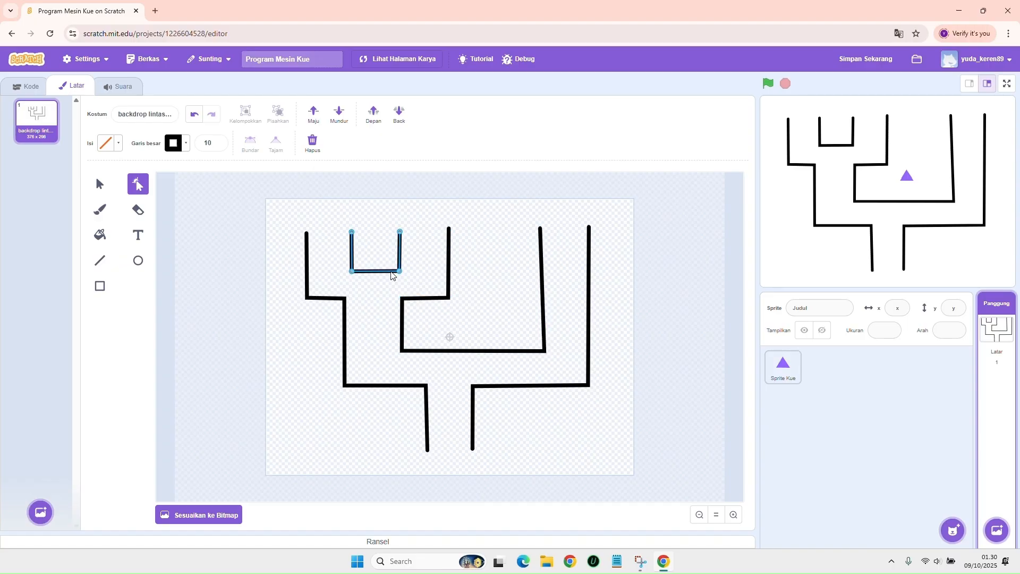
drag(399, 273, 397, 273)
drag(400, 232, 398, 233)
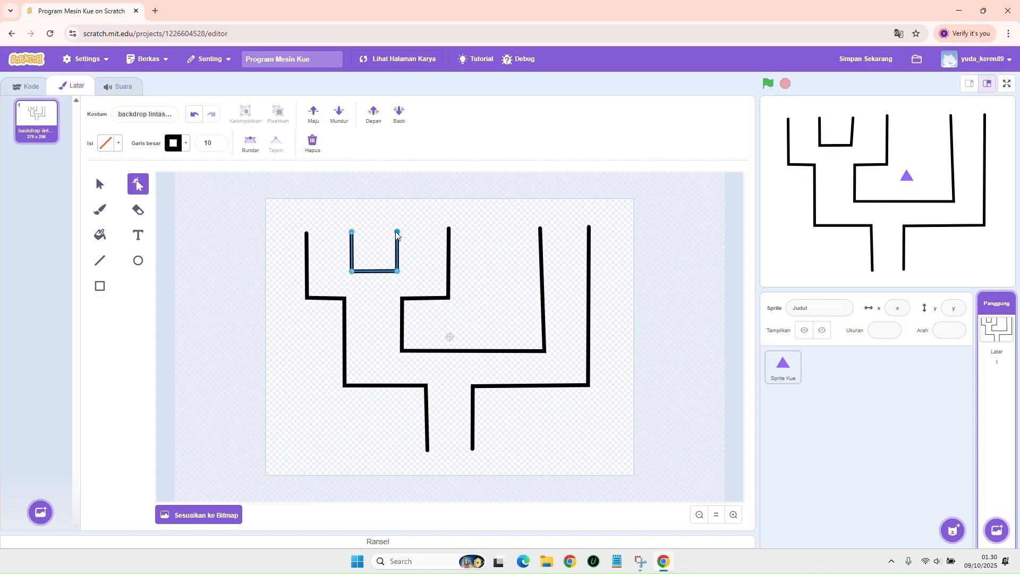
click(417, 261)
Shift the middle vertical segment of the left outer wall slightly to the right by moving both of its corner points.
click(344, 332)
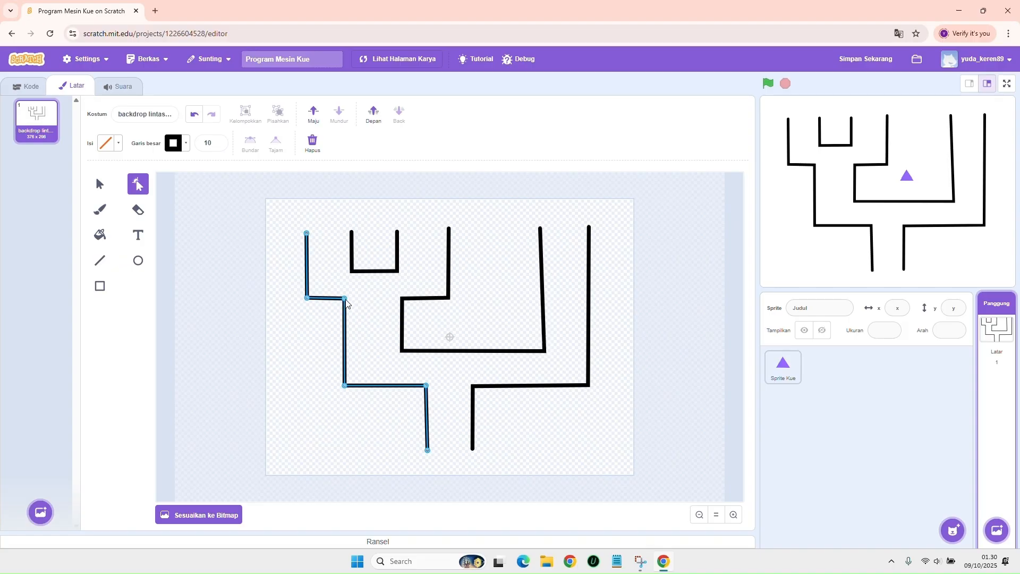
drag(345, 300, 352, 300)
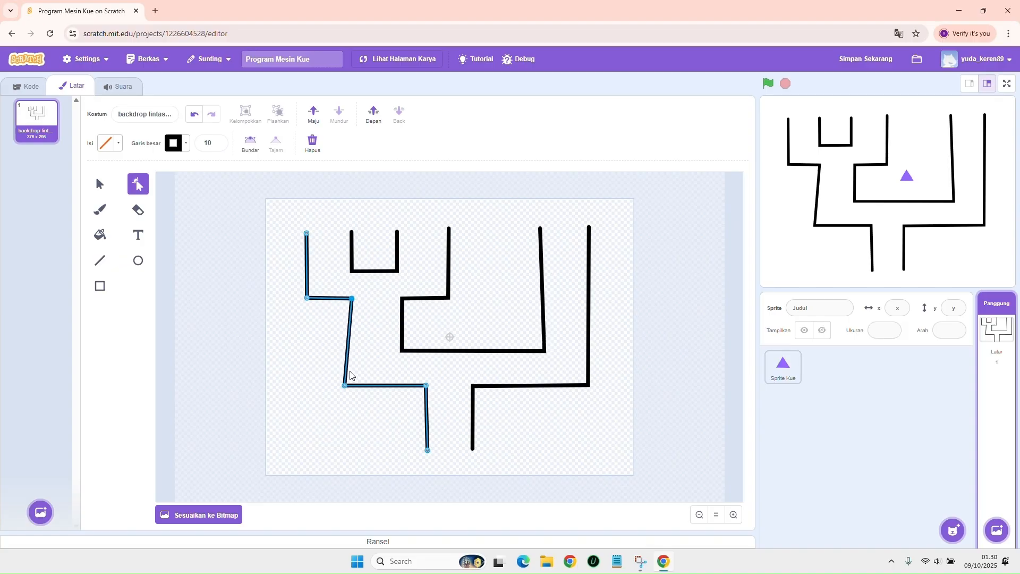
drag(347, 390, 354, 388)
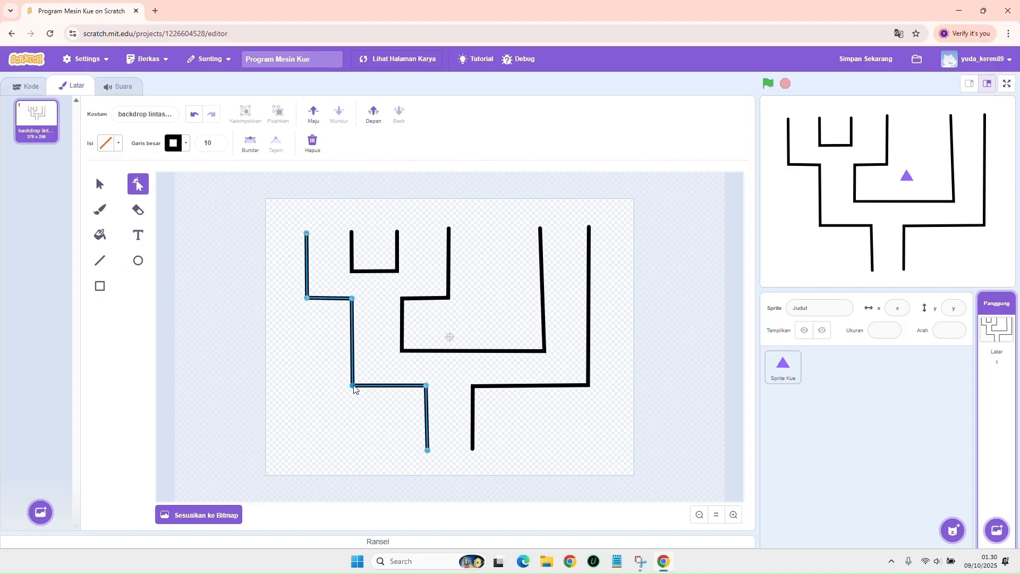
Shift the lower-left vertical segment of the stepped inner wall slightly to the left, aligning it with the small U-shaped wall's right side.
click(403, 339)
drag(402, 299, 397, 298)
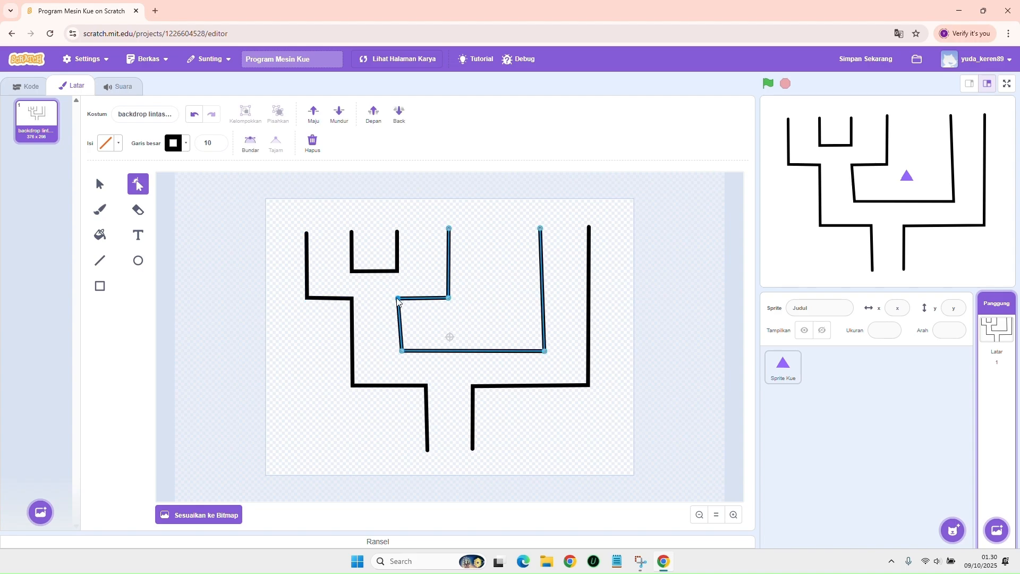
drag(404, 351, 399, 354)
click(385, 352)
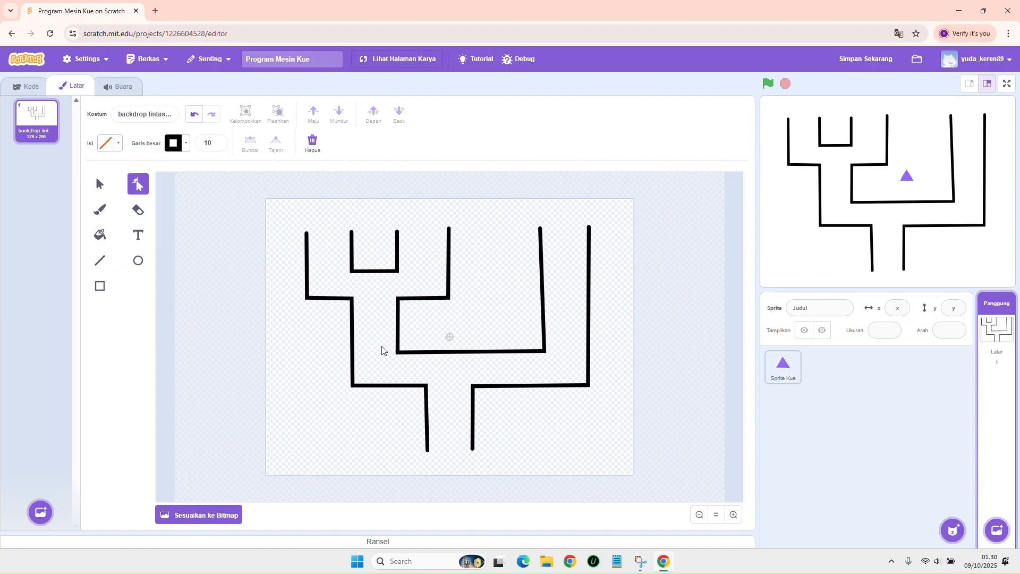
Make the stepped inner wall's right side vertical by moving its lower-right corner point slightly inward.
click(544, 329)
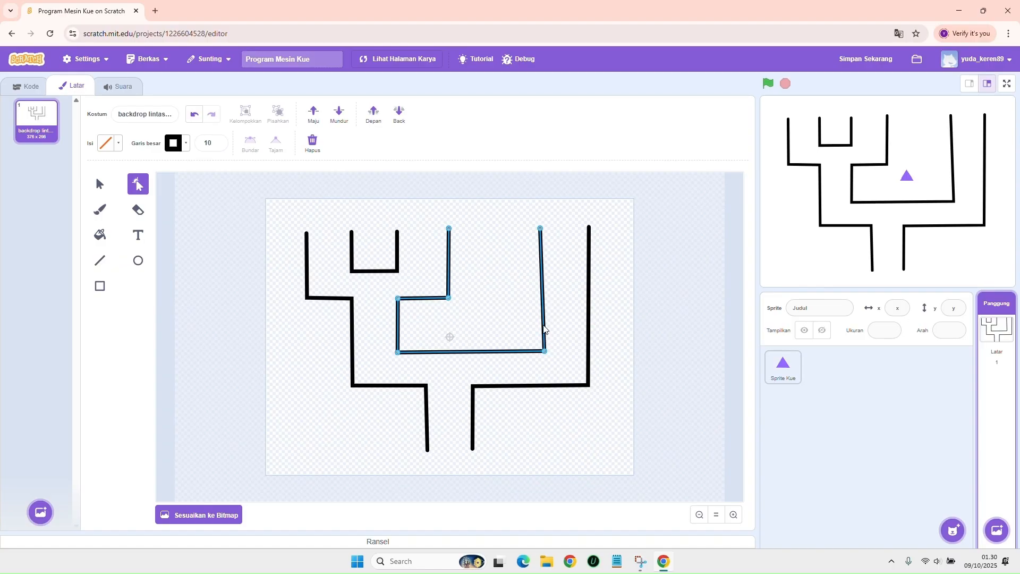
click(544, 352)
drag(544, 351, 542, 351)
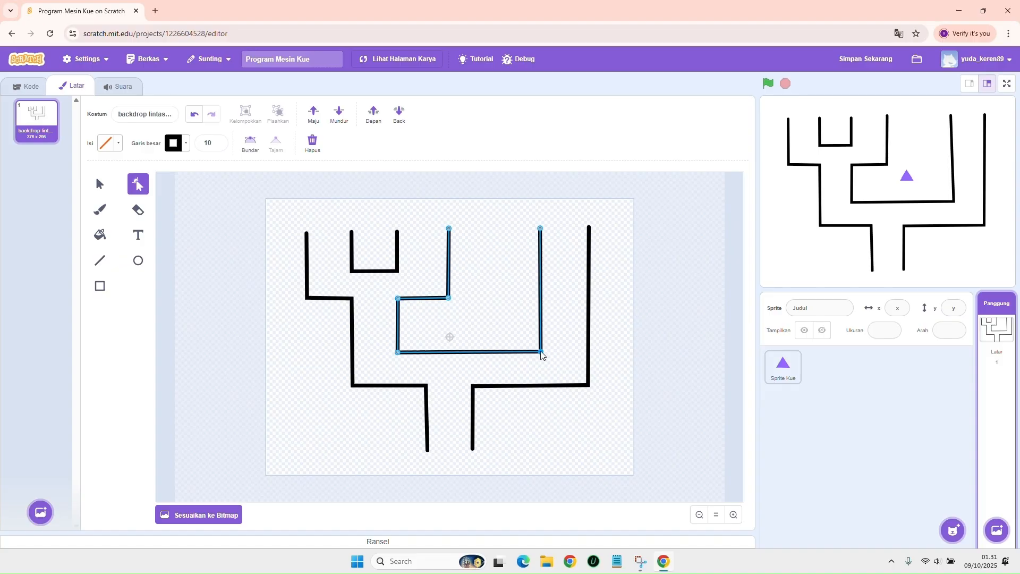
click(548, 354)
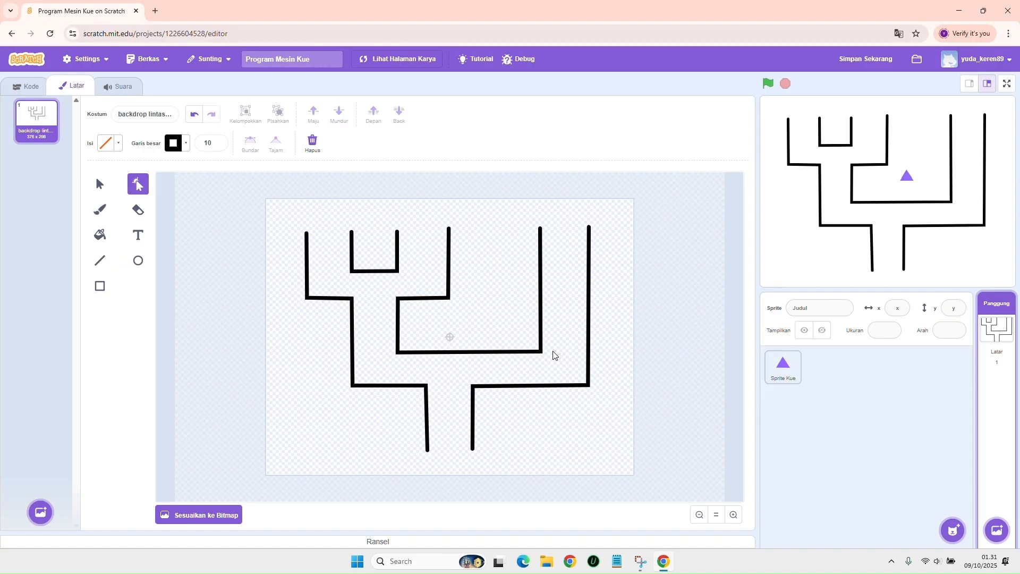
Narrow the small U-shaped wall by moving both points of its left side slightly to the right.
click(387, 270)
drag(352, 272, 358, 272)
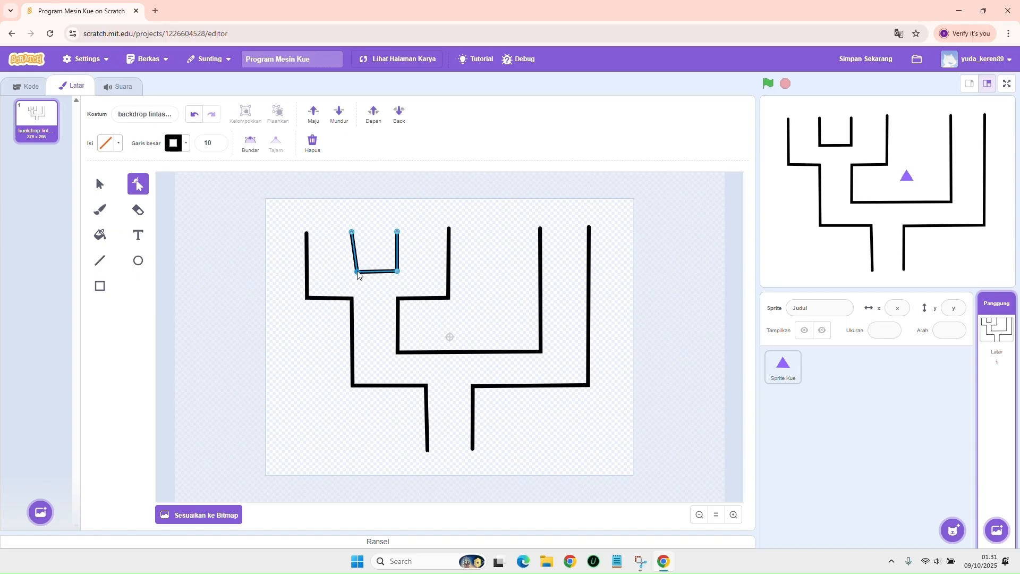
drag(351, 235, 356, 235)
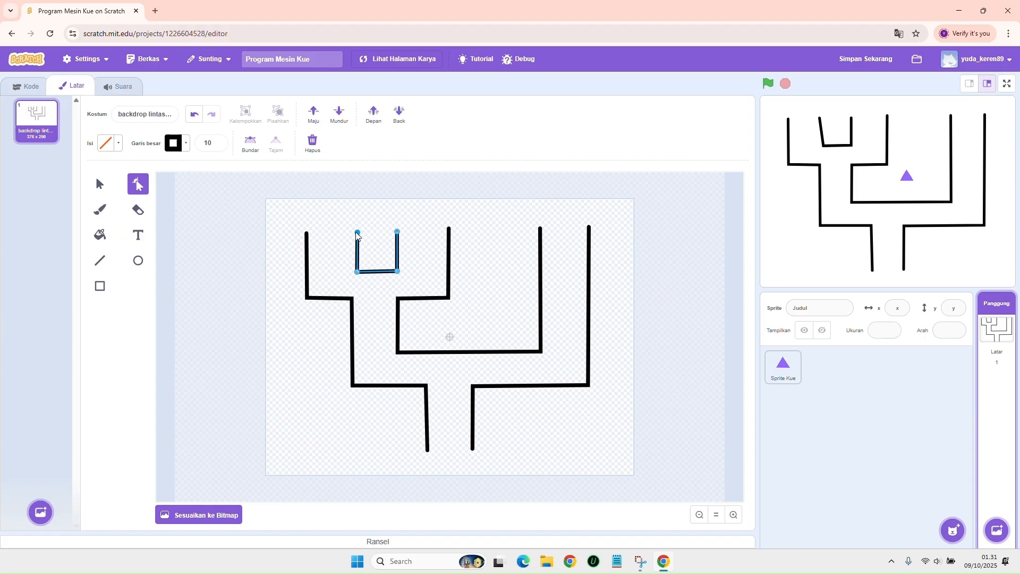
click(387, 249)
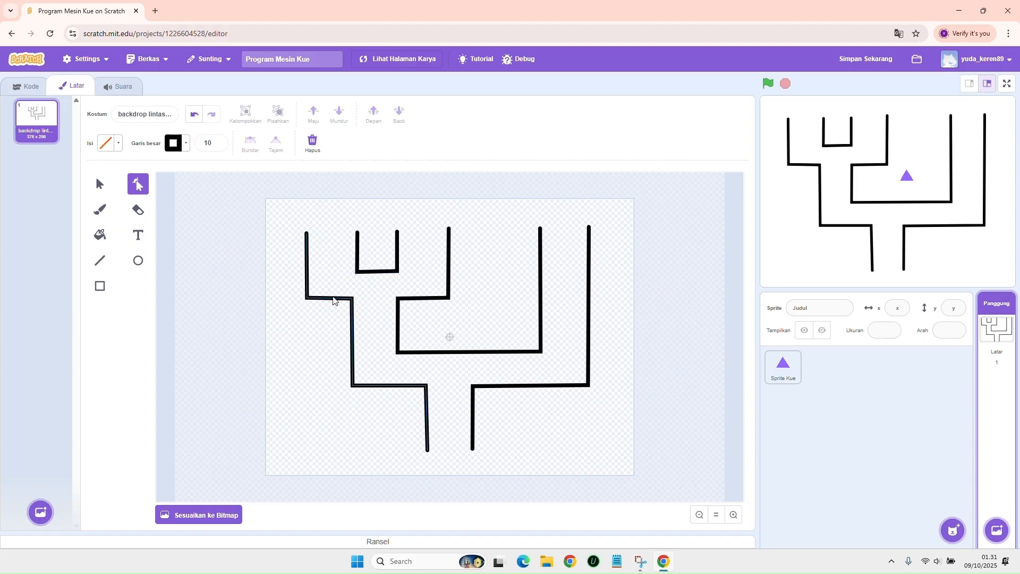
Lower the upper horizontal steps of the left outer wall and the stepped inner wall, keeping both segments level.
click(332, 299)
click(387, 271)
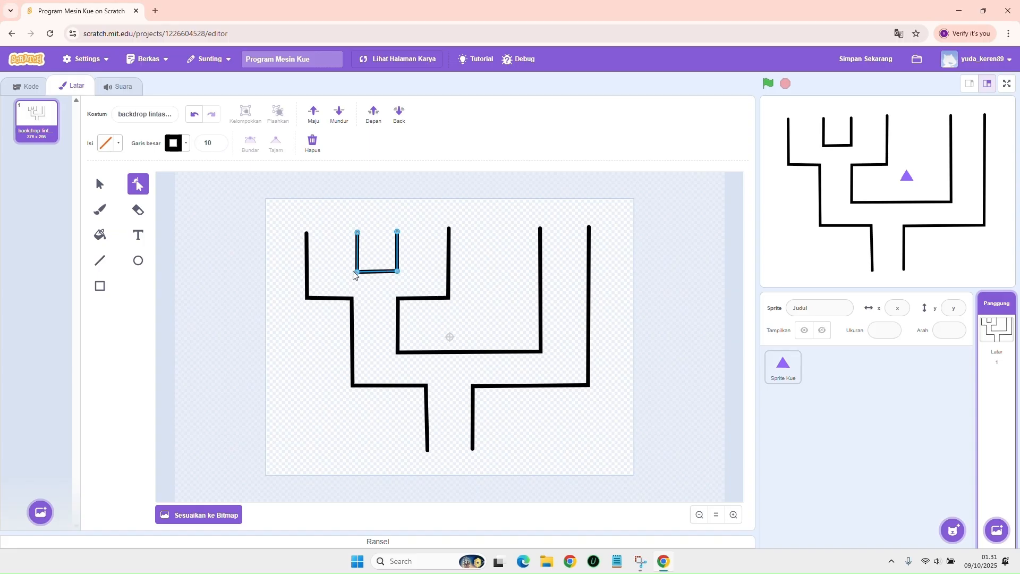
click(400, 318)
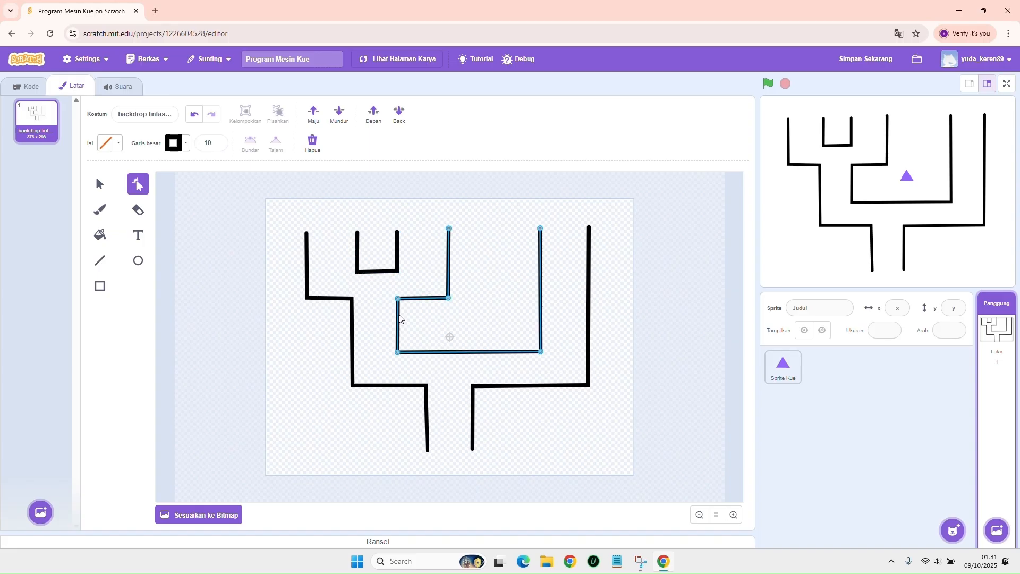
drag(398, 300, 307, 309)
click(350, 304)
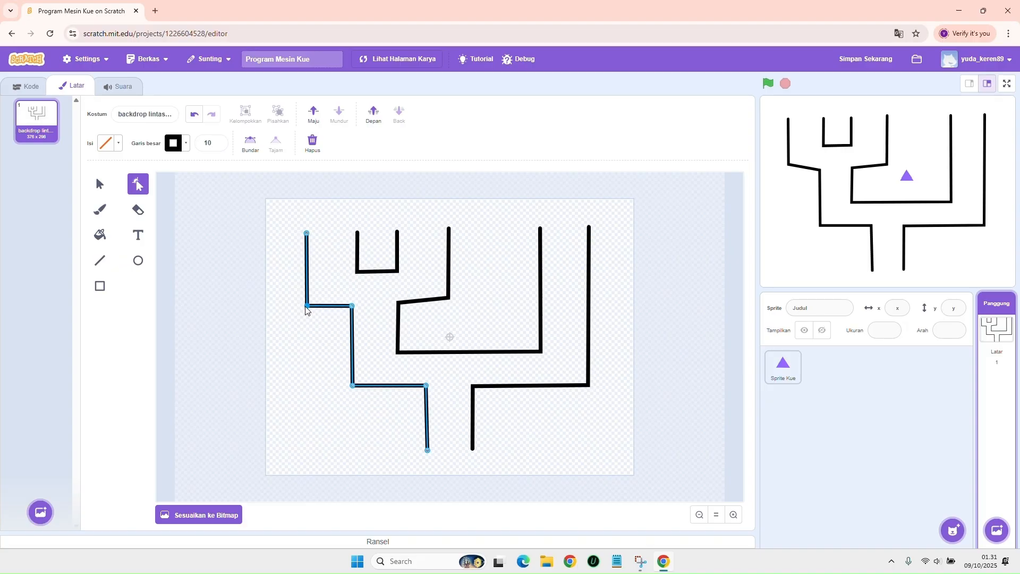
click(437, 304)
drag(446, 302, 448, 306)
Level the bottom segment of the small U-shaped wall by adjusting its lower-right corner point.
click(396, 273)
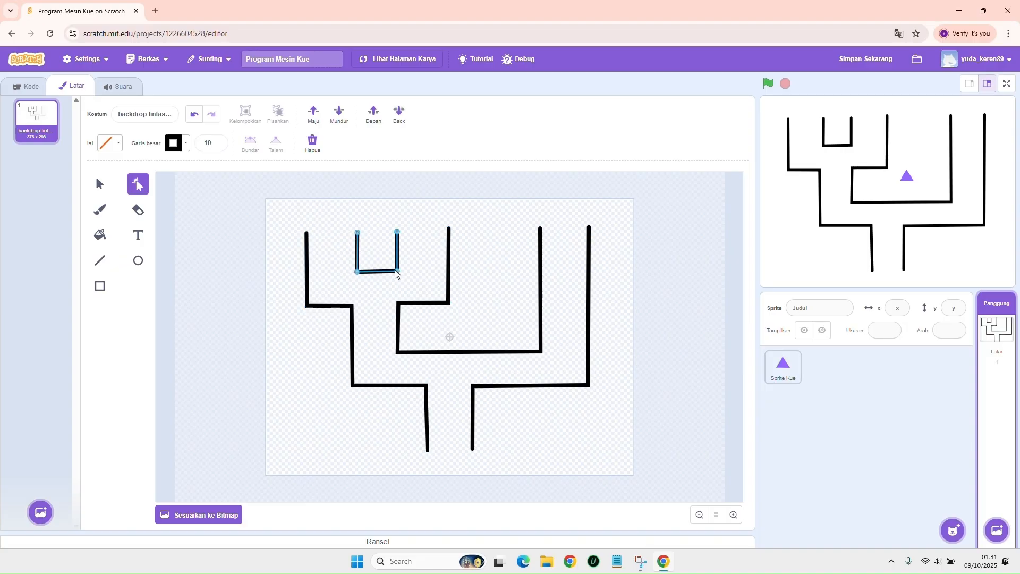
drag(396, 272, 398, 276)
click(410, 276)
click(413, 277)
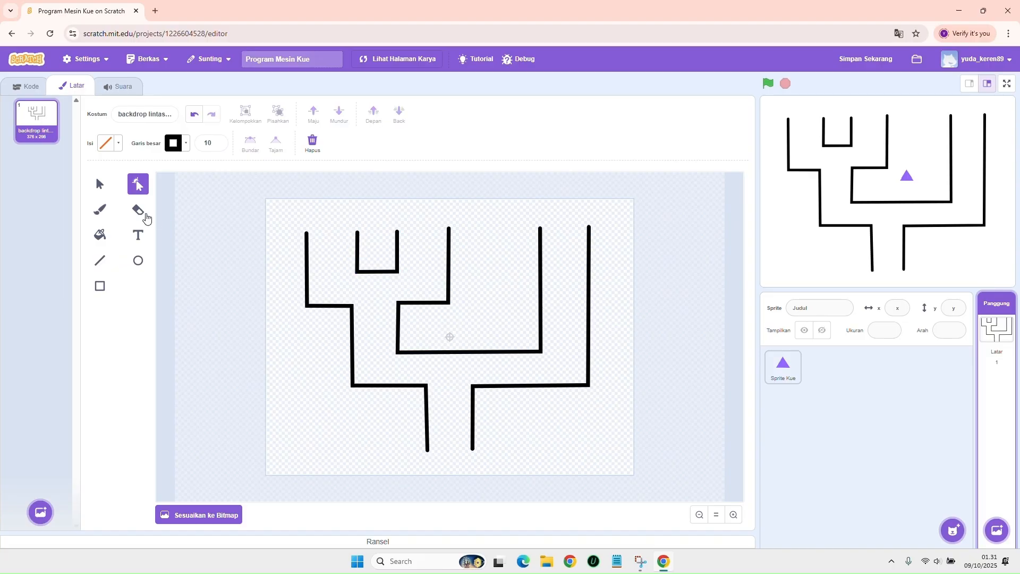
Select all the track walls together and move them slightly right and up to centre them on the backdrop.
click(104, 186)
drag(276, 207, 626, 465)
click(572, 427)
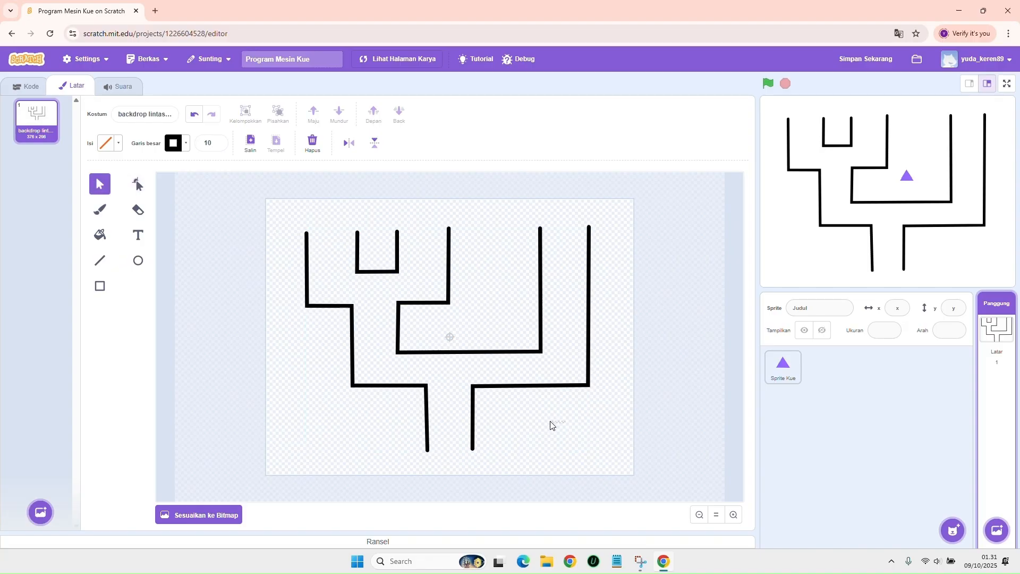
drag(286, 217, 622, 465)
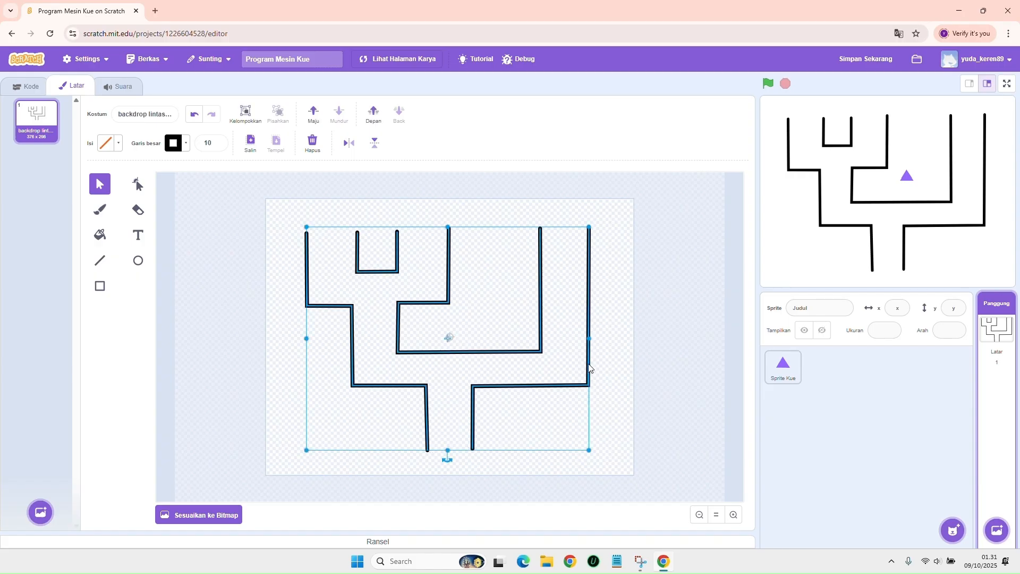
mouse_move(588, 364)
mouse_down()
mouse_move(572, 357)
mouse_move(592, 368)
mouse_up()
click(618, 386)
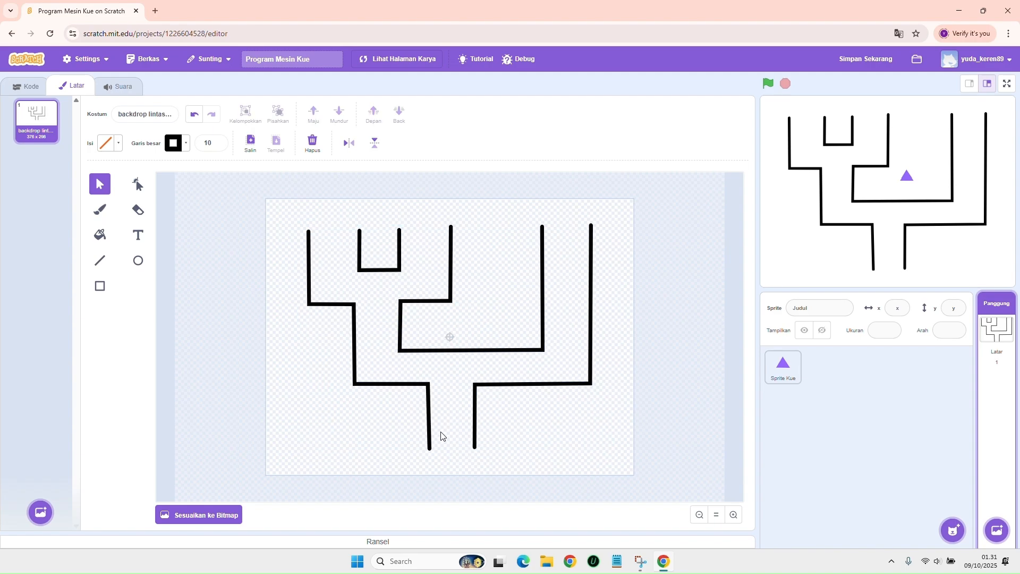
Shorten the lower ends of both outer walls to the same level, keeping the bottom exit's sides vertical.
click(138, 184)
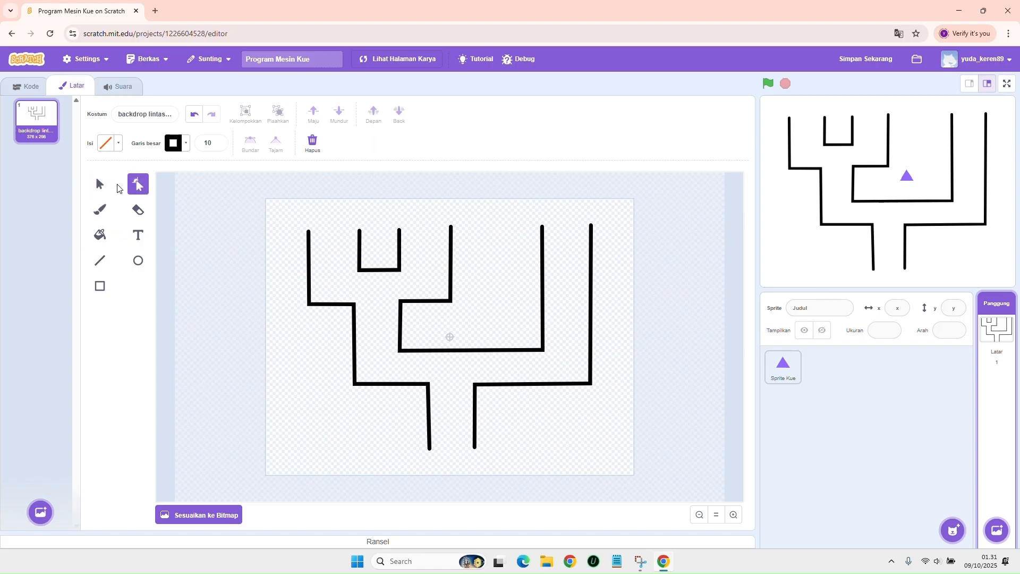
click(99, 184)
click(139, 184)
click(430, 444)
drag(430, 448, 428, 446)
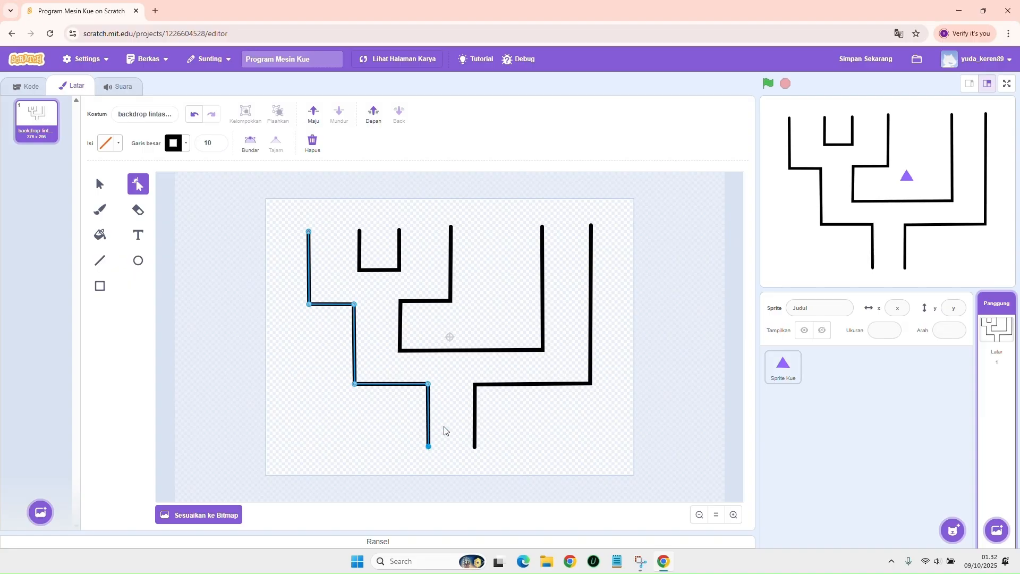
click(447, 429)
click(473, 445)
click(475, 446)
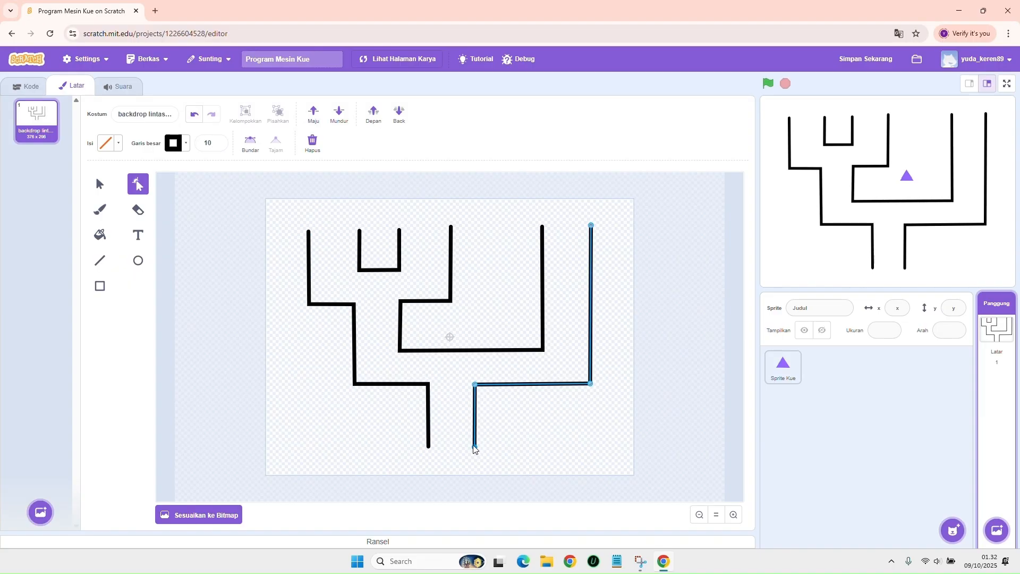
drag(475, 445, 431, 440)
click(428, 446)
click(449, 435)
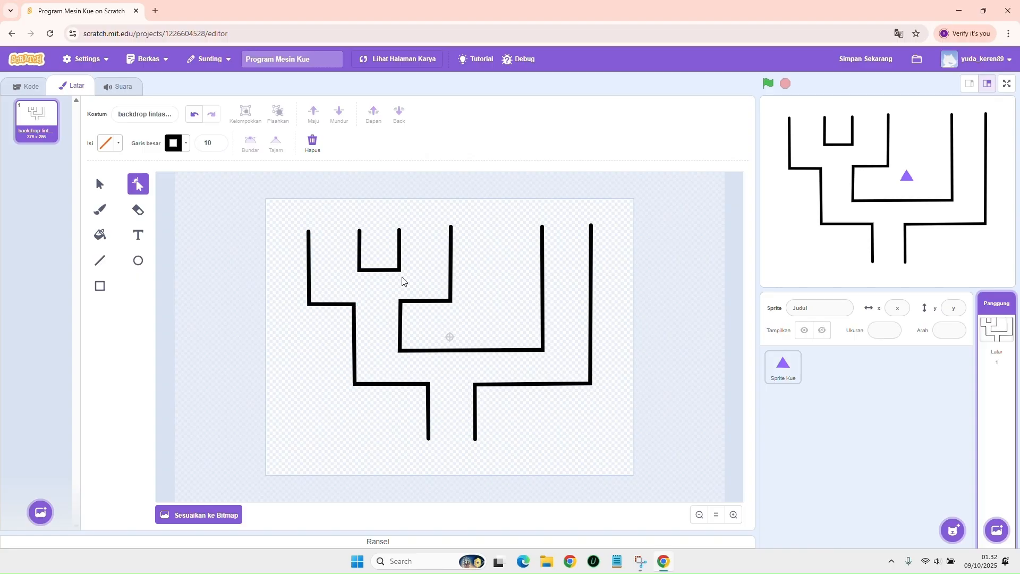
click(100, 184)
click(138, 184)
Rename the backdrop as "backdrop lintasan kue".
click(147, 115)
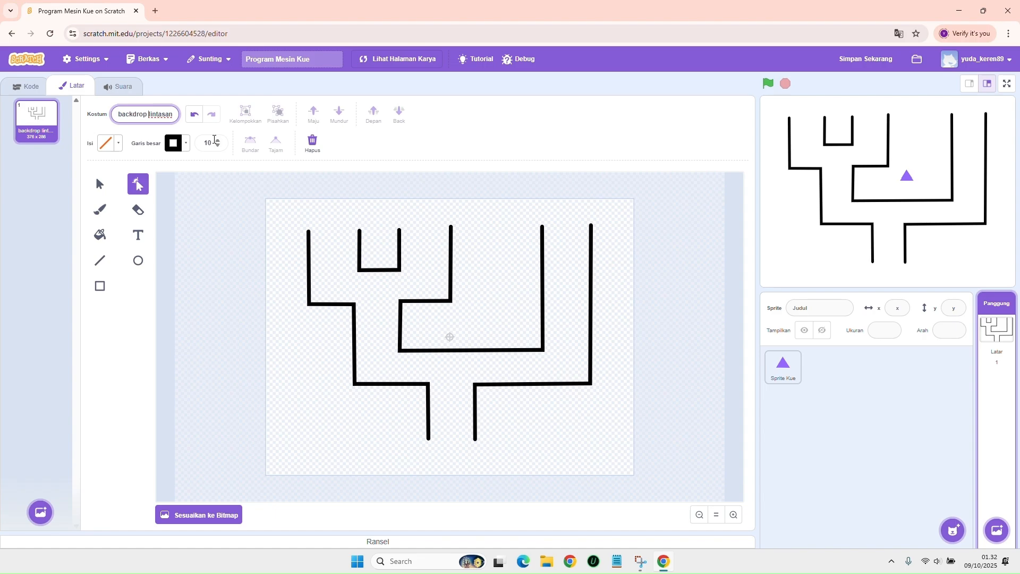
key(End)
text(kue)
key(BackSpace)
key(BackSpace)
key(BackSpace)
key(BackSpace)
key(BackSpace)
key(BackSpace)
key(BackSpace)
key(BackSpace)
key(BackSpace)
key(BackSpace)
key(BackSpace)
key(BackSpace)
key(BackSpace)
key(BackSpace)
key(BackSpace)
key(BackSpace)
text(rop lintasan kue)
key(Return)
click(155, 114)
key(End)
key(Return)
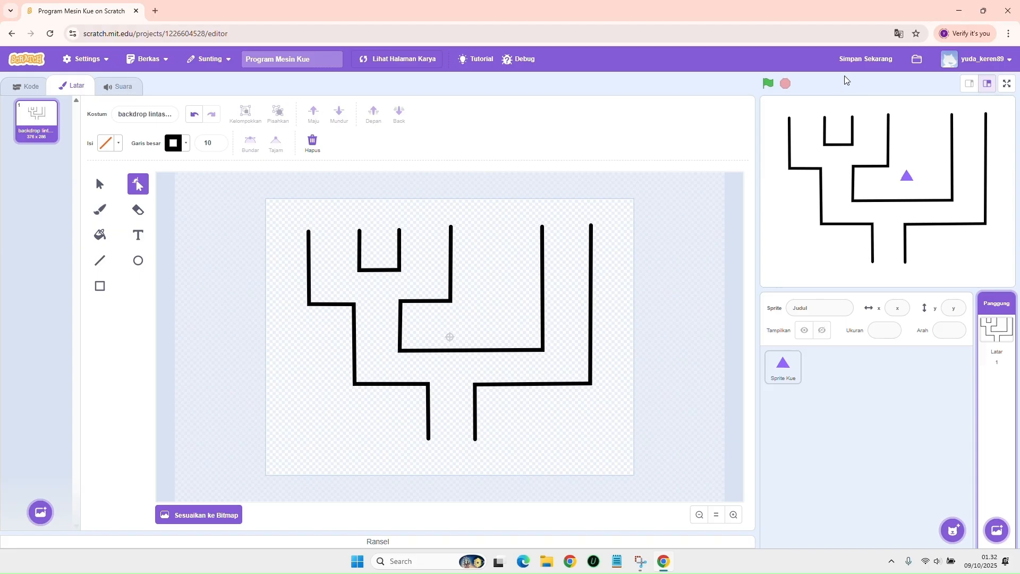
Save the "Program Mesin Kue" project and open the account options.
click(321, 61)
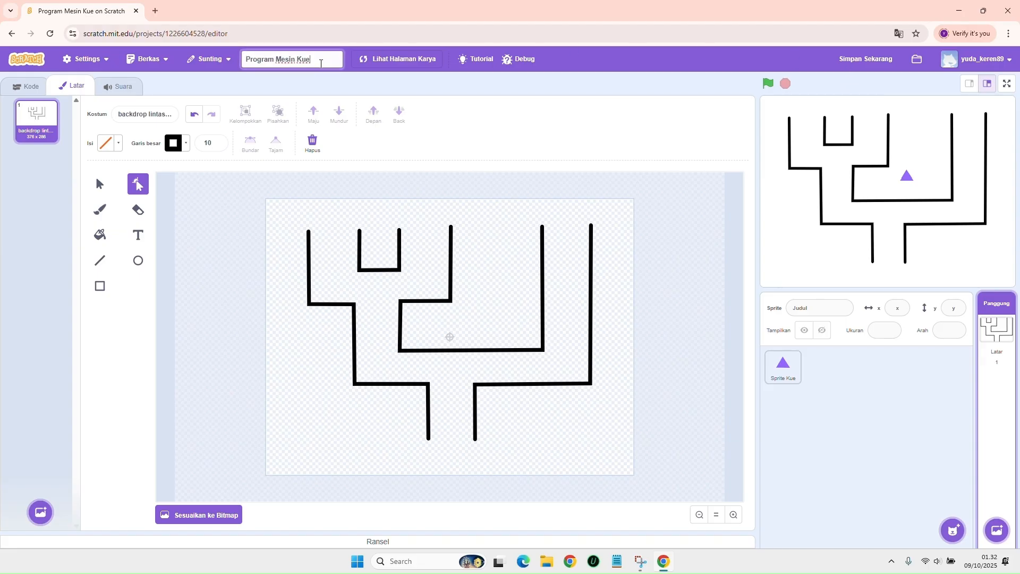
click(878, 59)
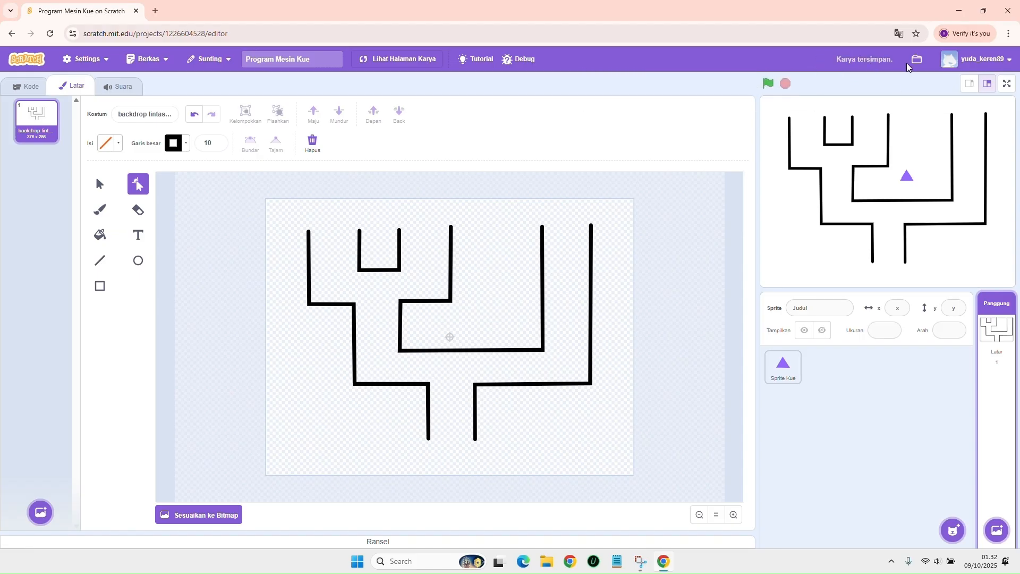
click(982, 64)
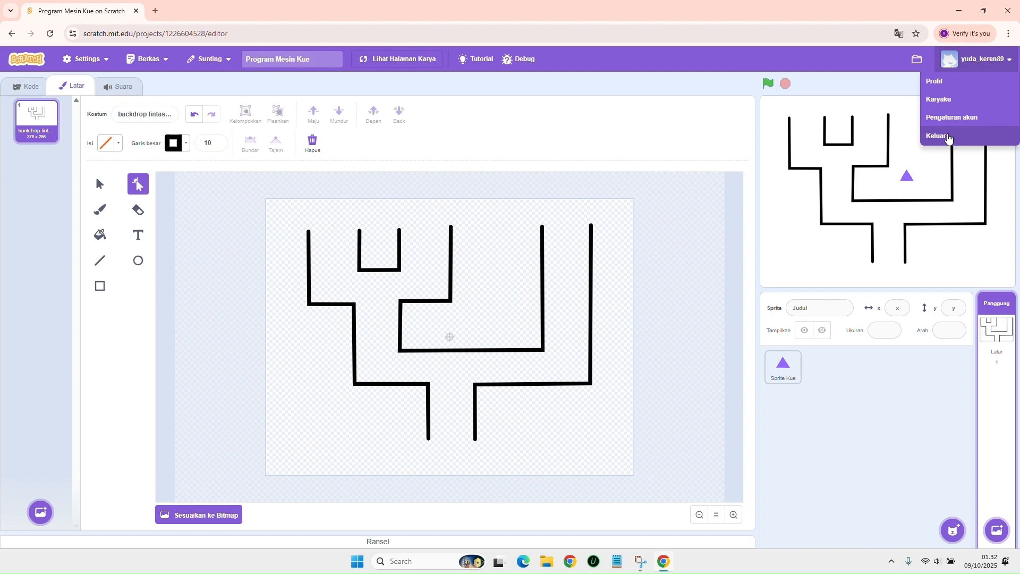